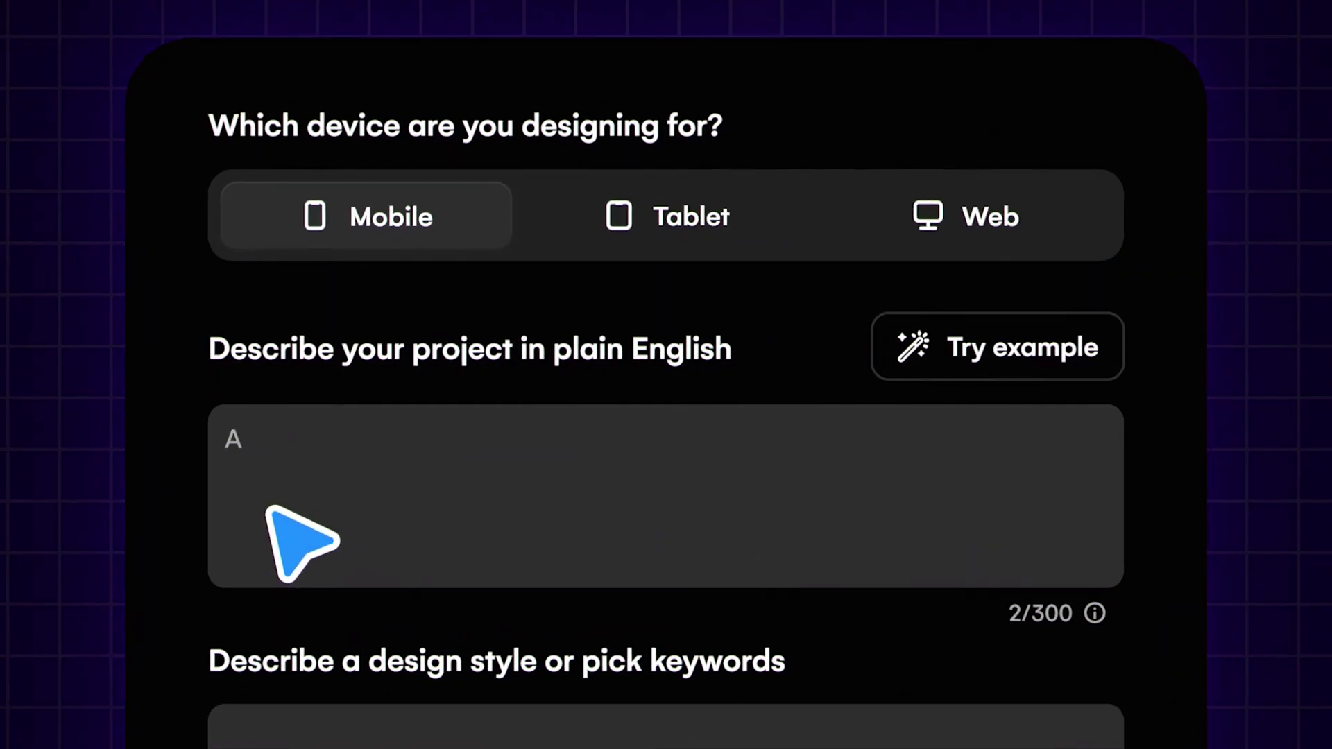
- Describe 'a fintech app for portfolio management' in a 'chic and techy' style and generate the project
text(weather app for planet Mars)
key(Tab)
text(Modern, dark corporate aesthetic)
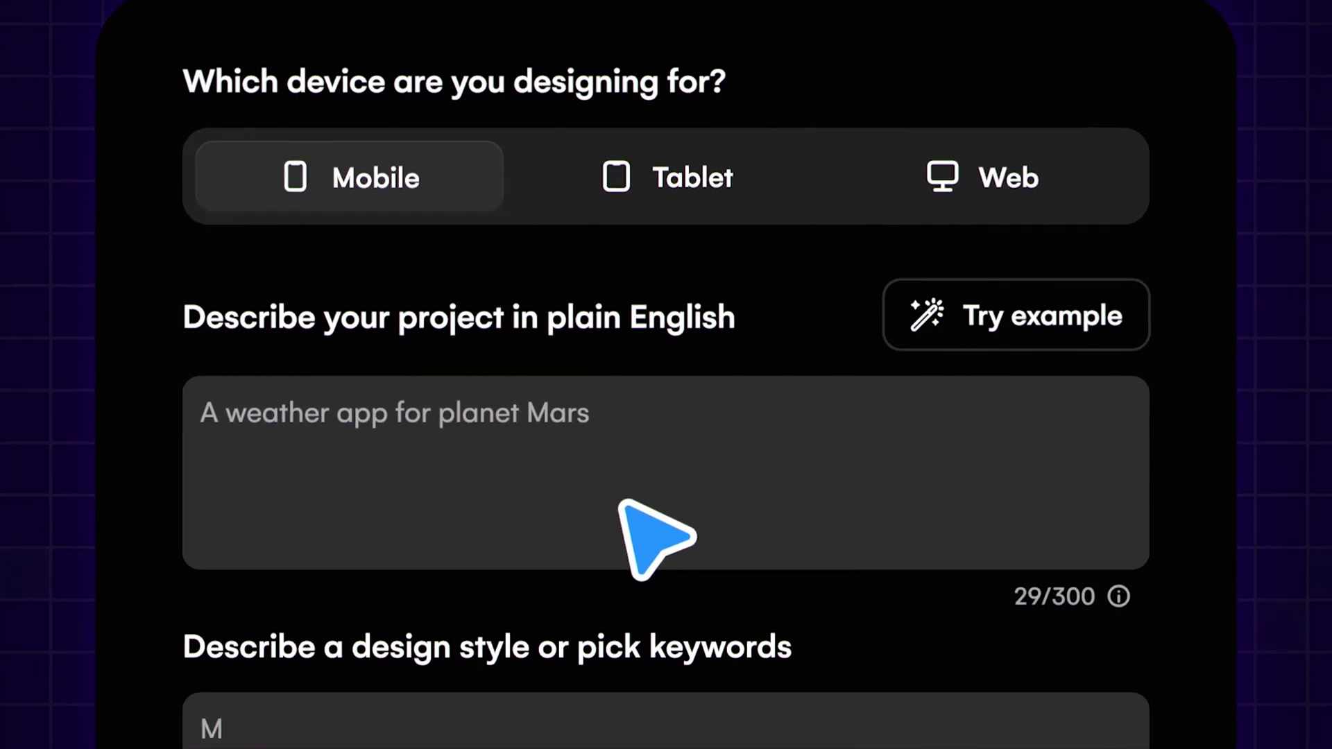
click(828, 584)
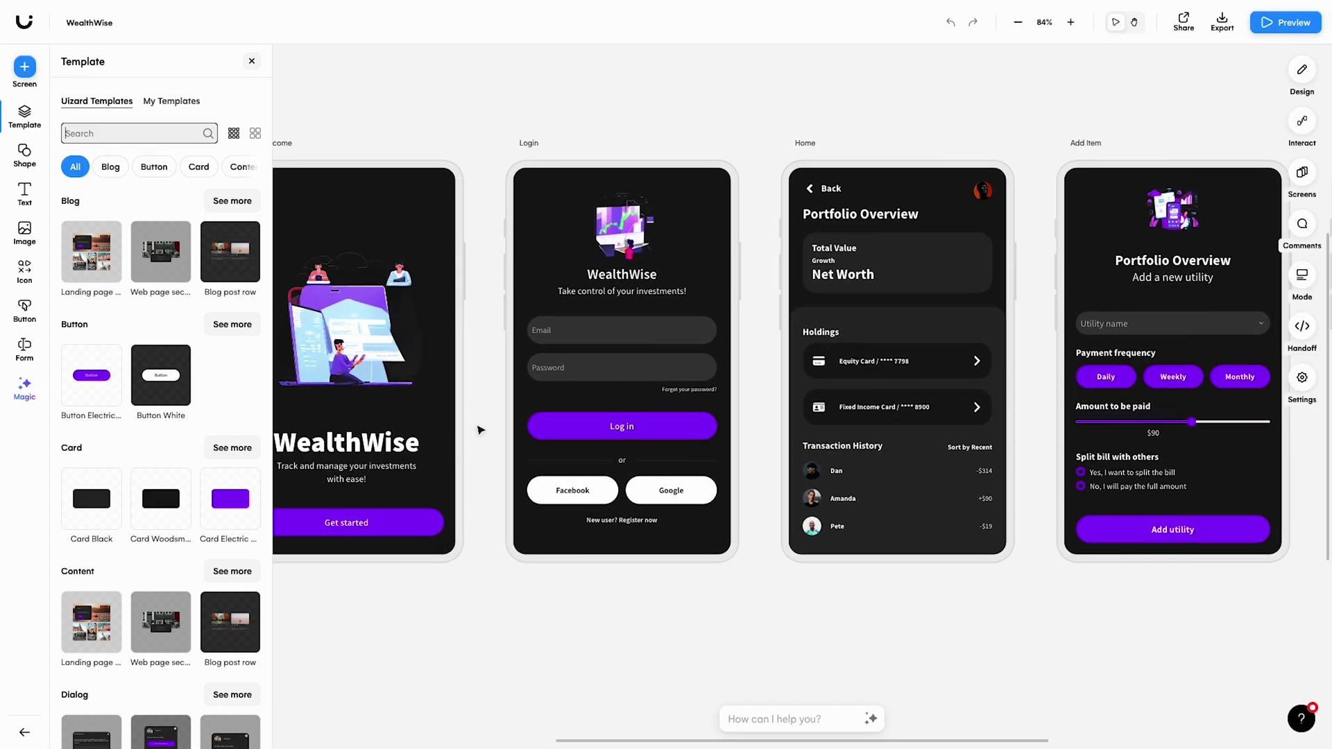
- Generate screens from the prompt 'a stocks and shares overview screen'
scroll(477, 427, right, 10)
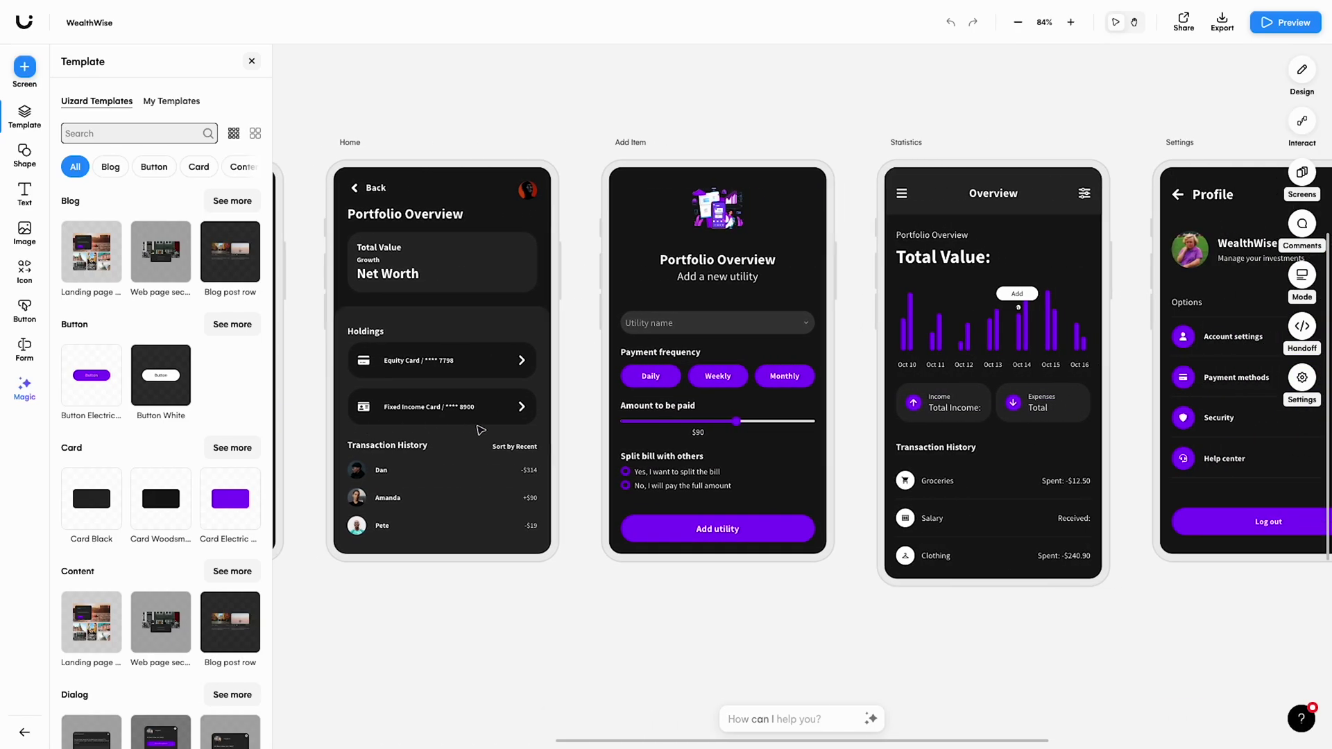
scroll(481, 430, right, 10)
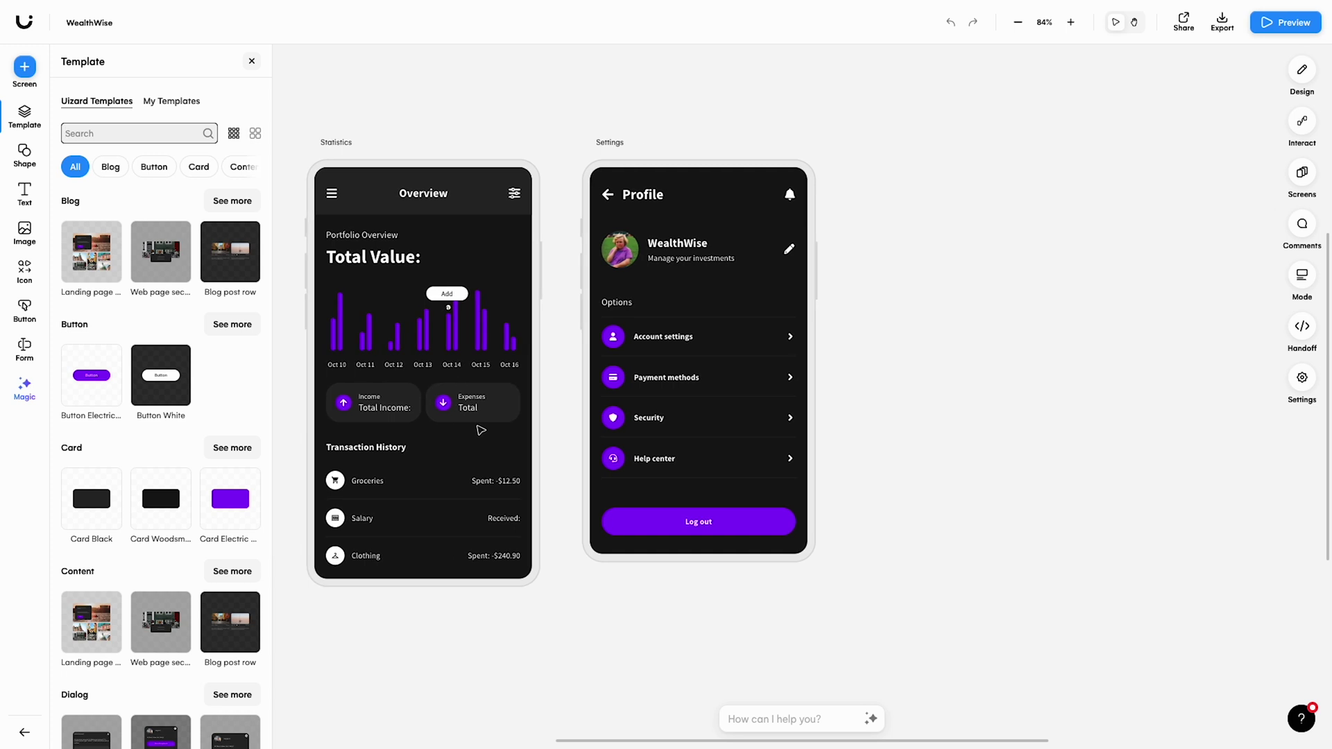
click(781, 722)
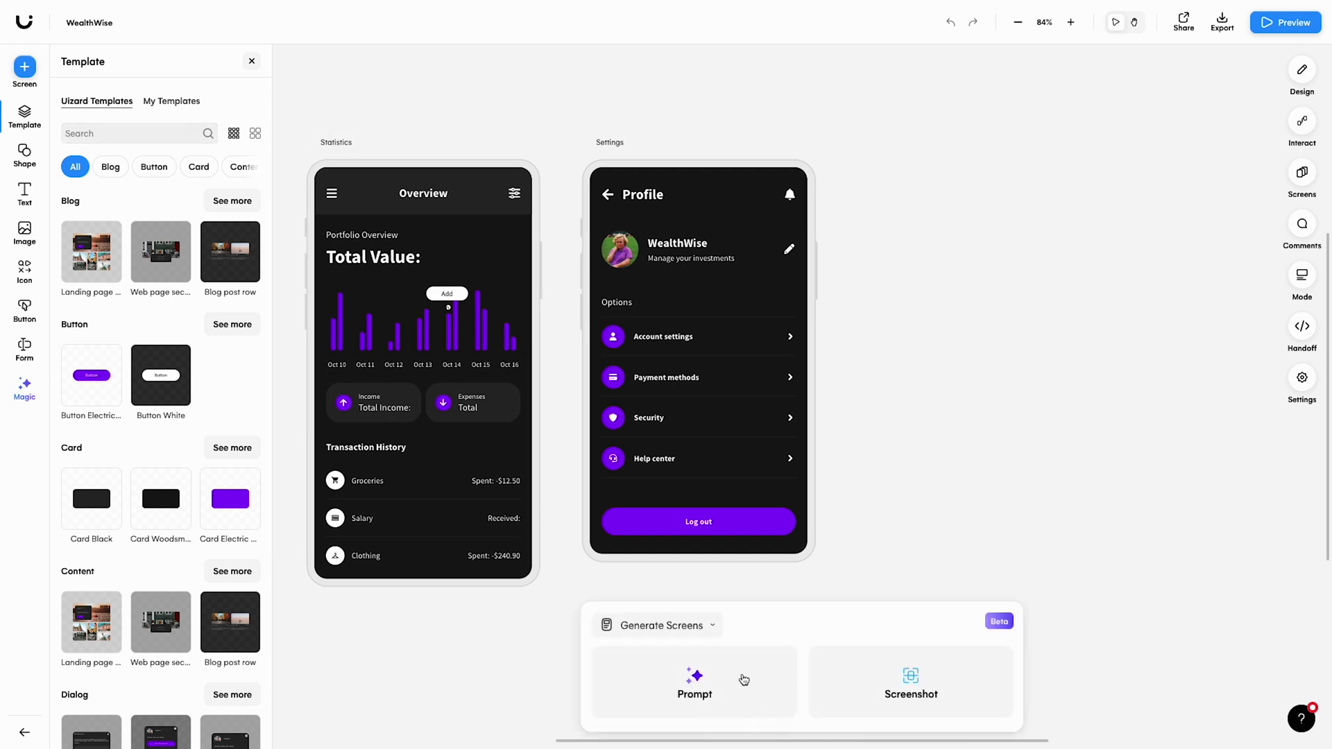
click(710, 672)
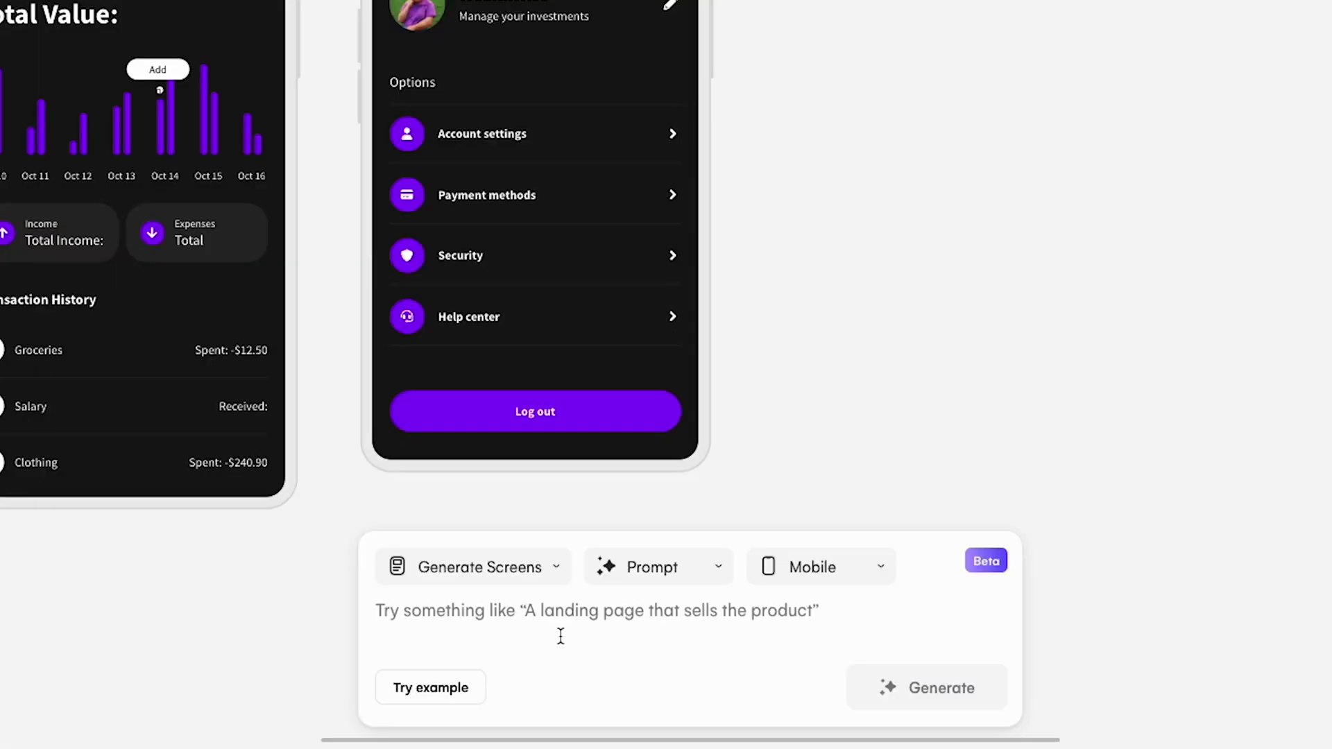
text(a stocks and shares overview screen)
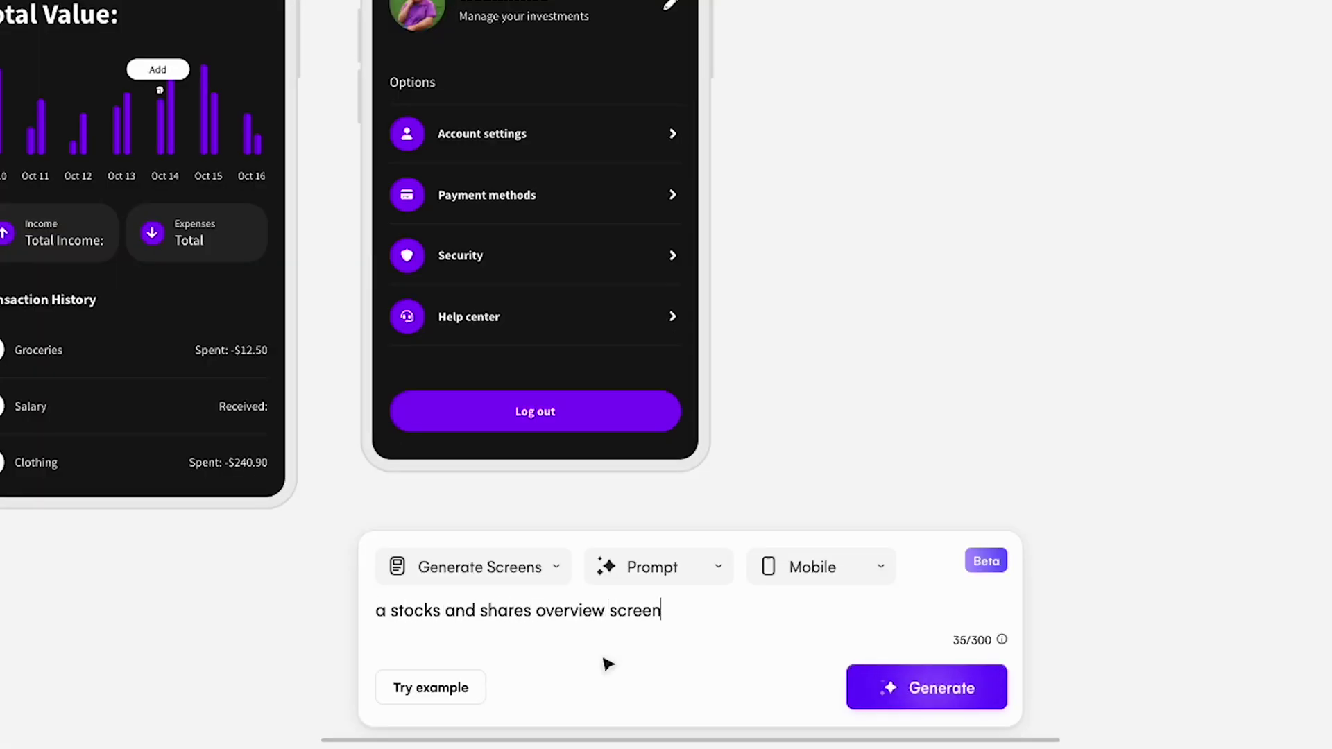
click(893, 706)
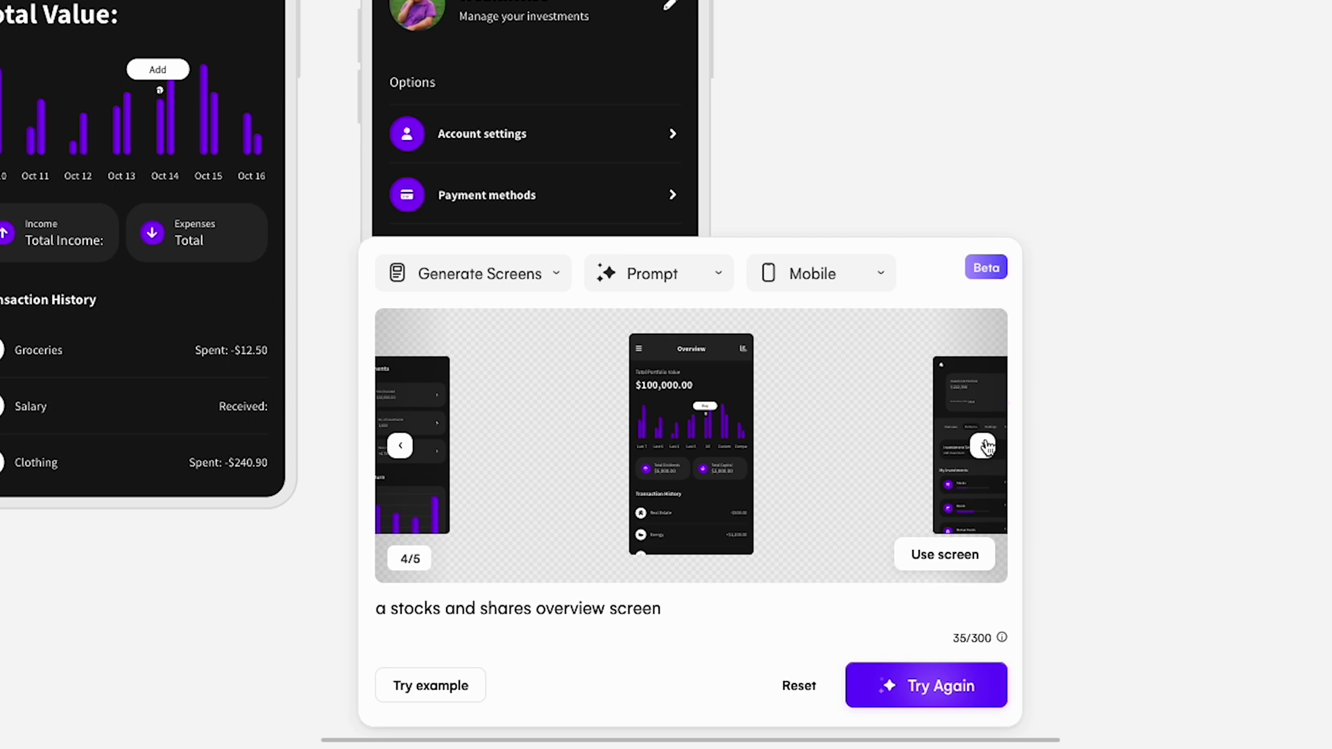
- Browse the generated options and add the Investment Overview screen to the canvas
click(982, 444)
click(982, 445)
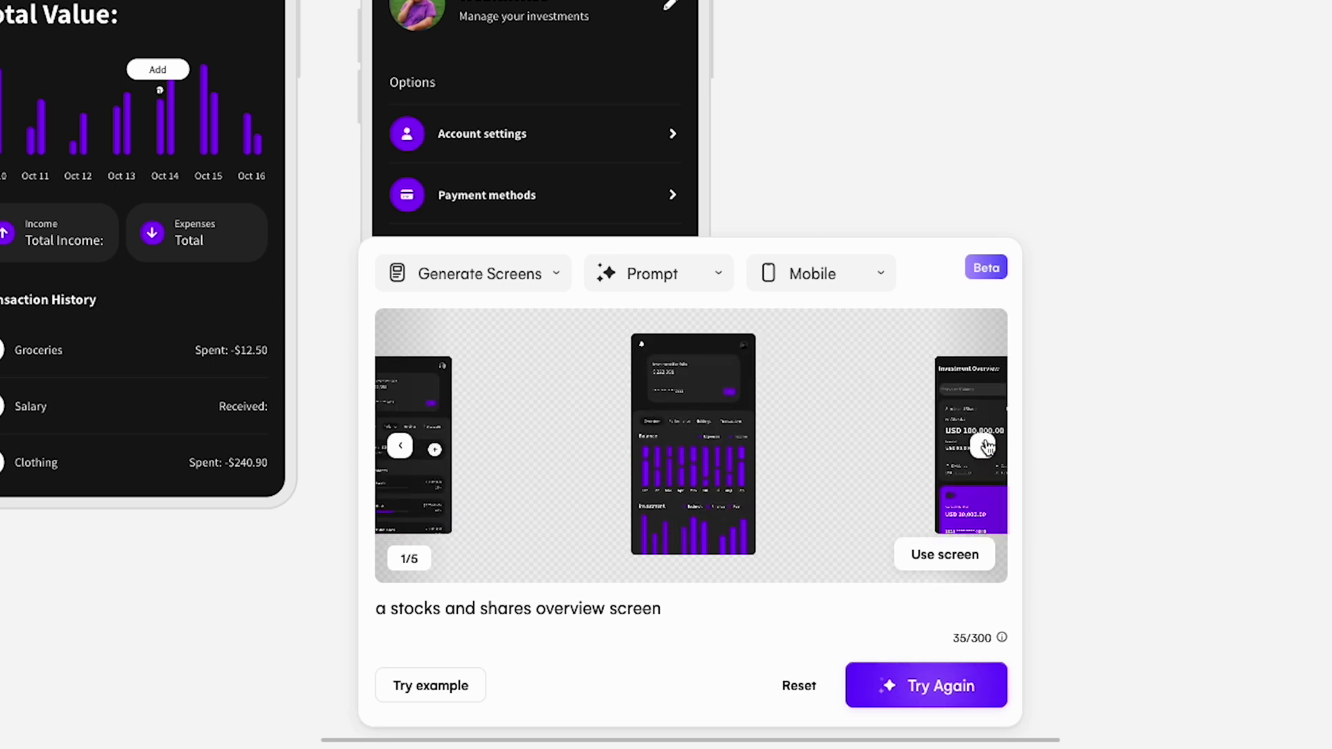
click(982, 444)
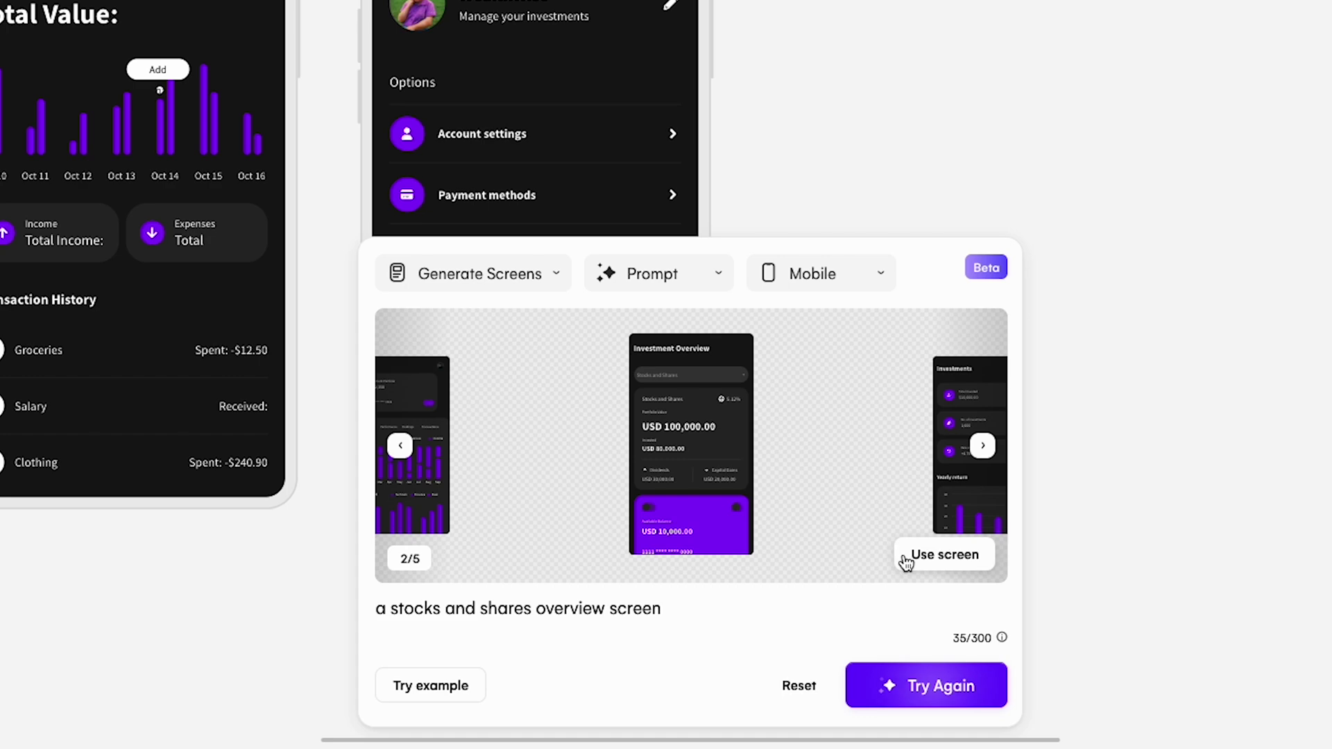
click(943, 554)
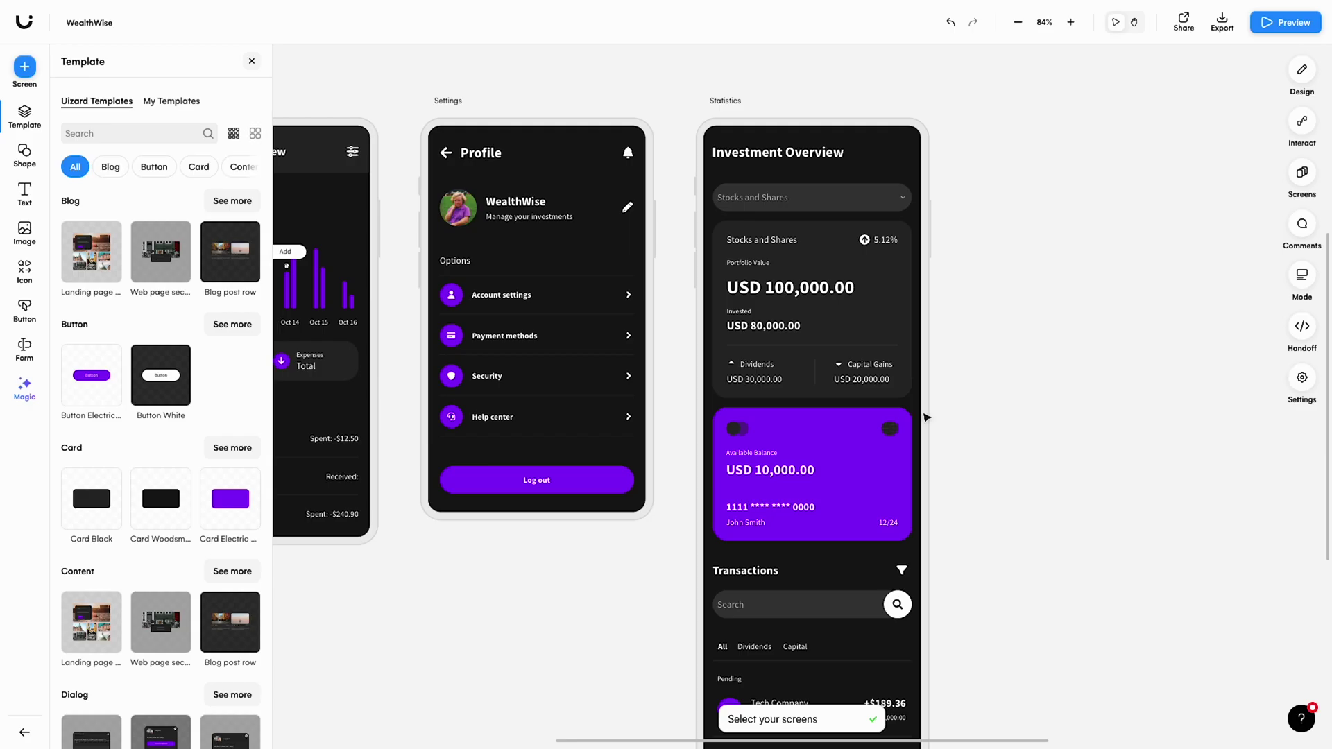
- Retitle the screen 'Portfolio snapshot' and change the portfolio currency from USD to GBP
double_click(777, 152)
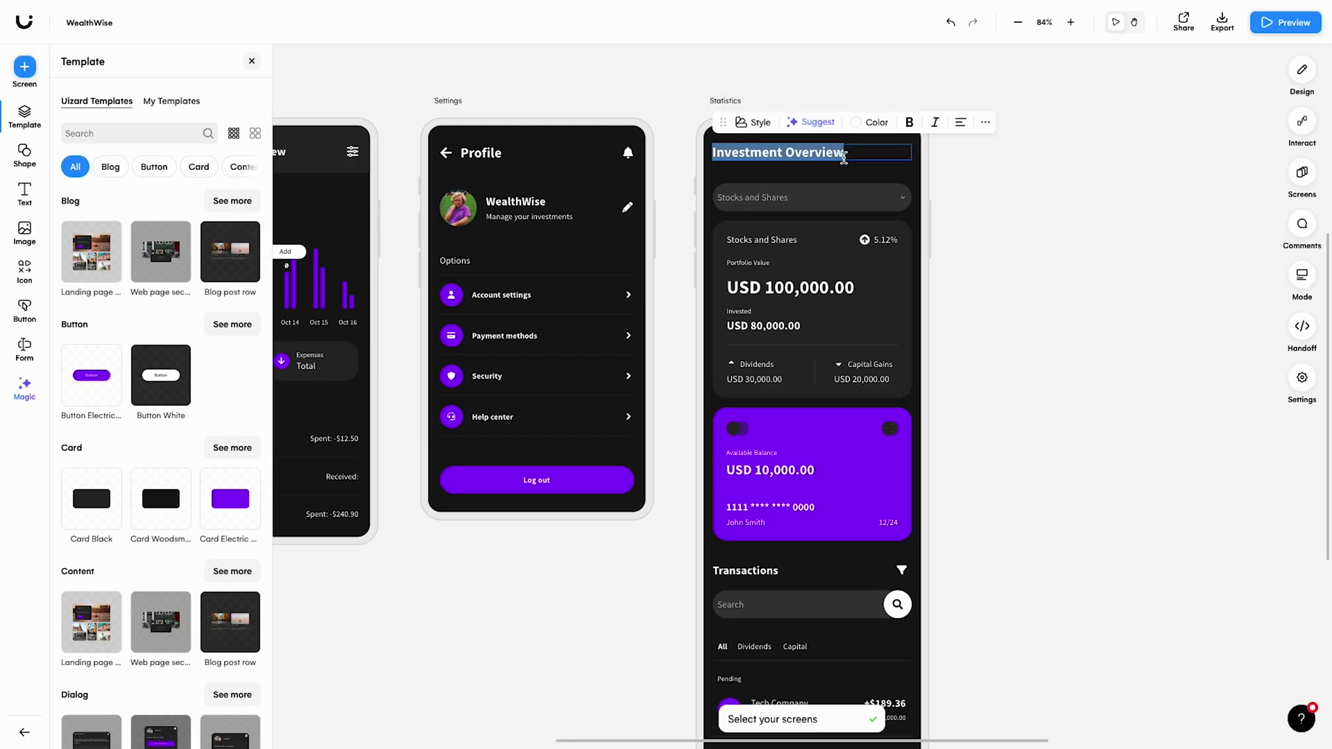
text(Portfolio snapshot)
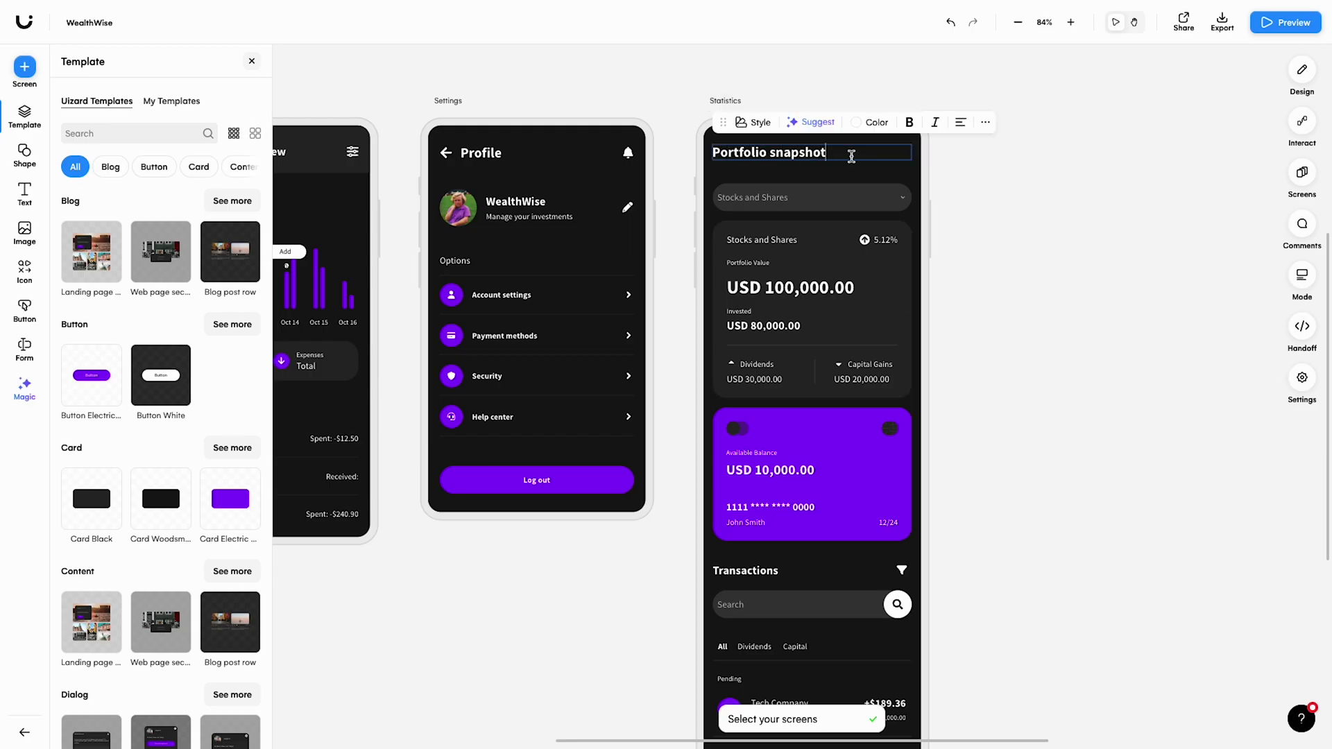
double_click(740, 287)
text(GBP)
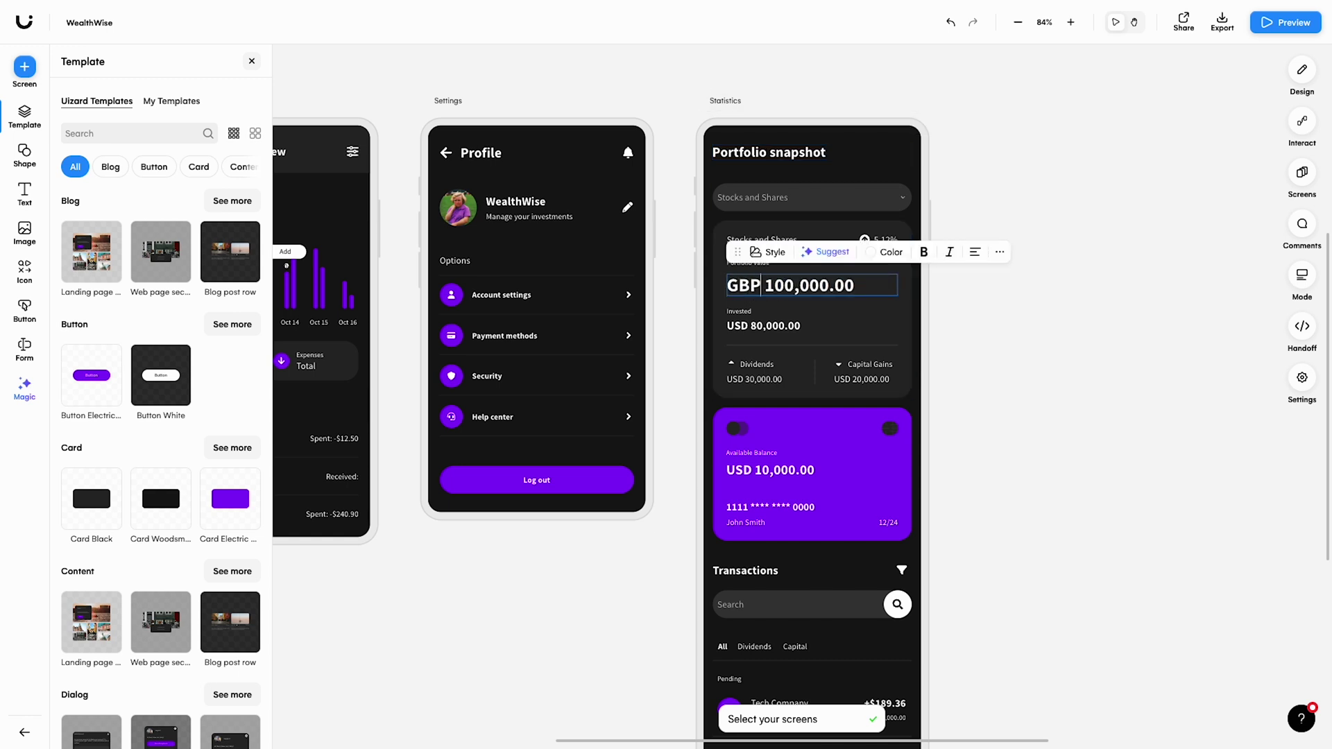
- Change the purple balance card's fill to dark grey
click(789, 410)
click(802, 386)
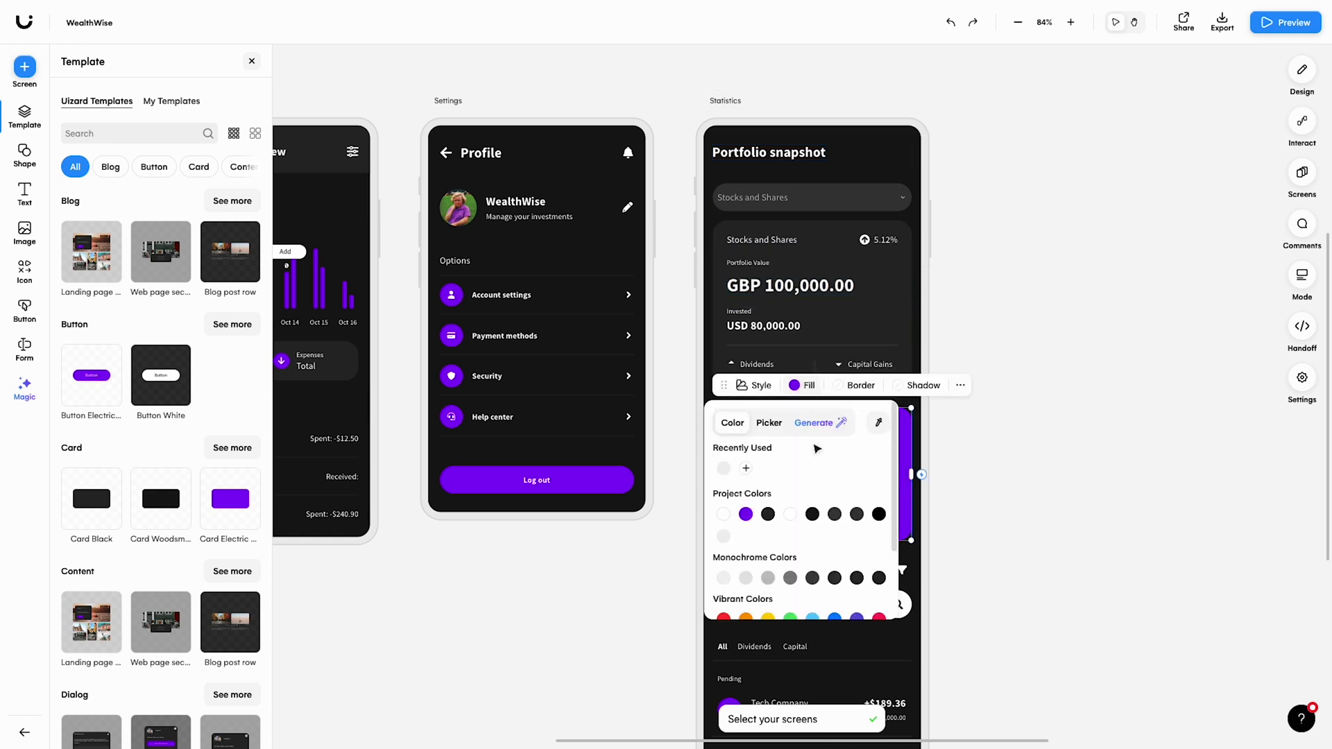
click(834, 514)
click(1032, 496)
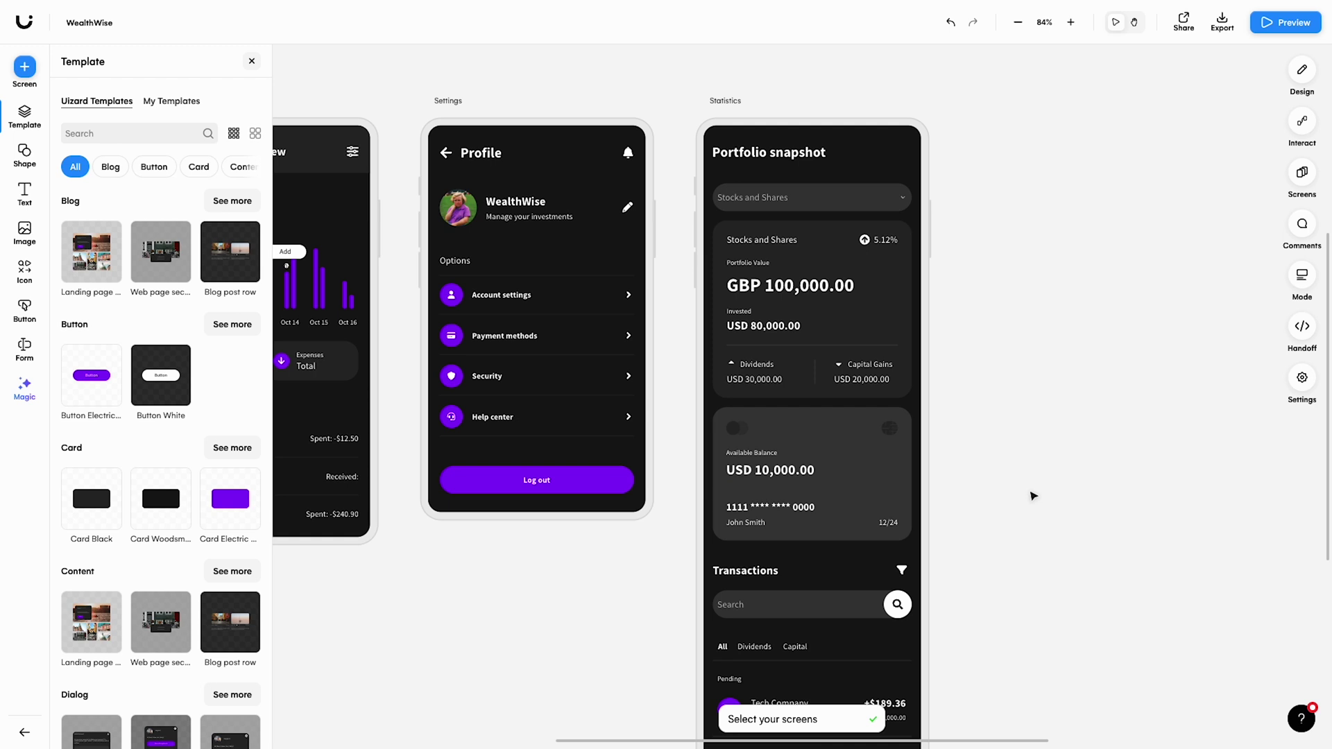
- Browse the generated screens to the one listing Stocks, Bonds, Mutual Funds and Real Estate
scroll(1032, 496, left, 3)
click(776, 721)
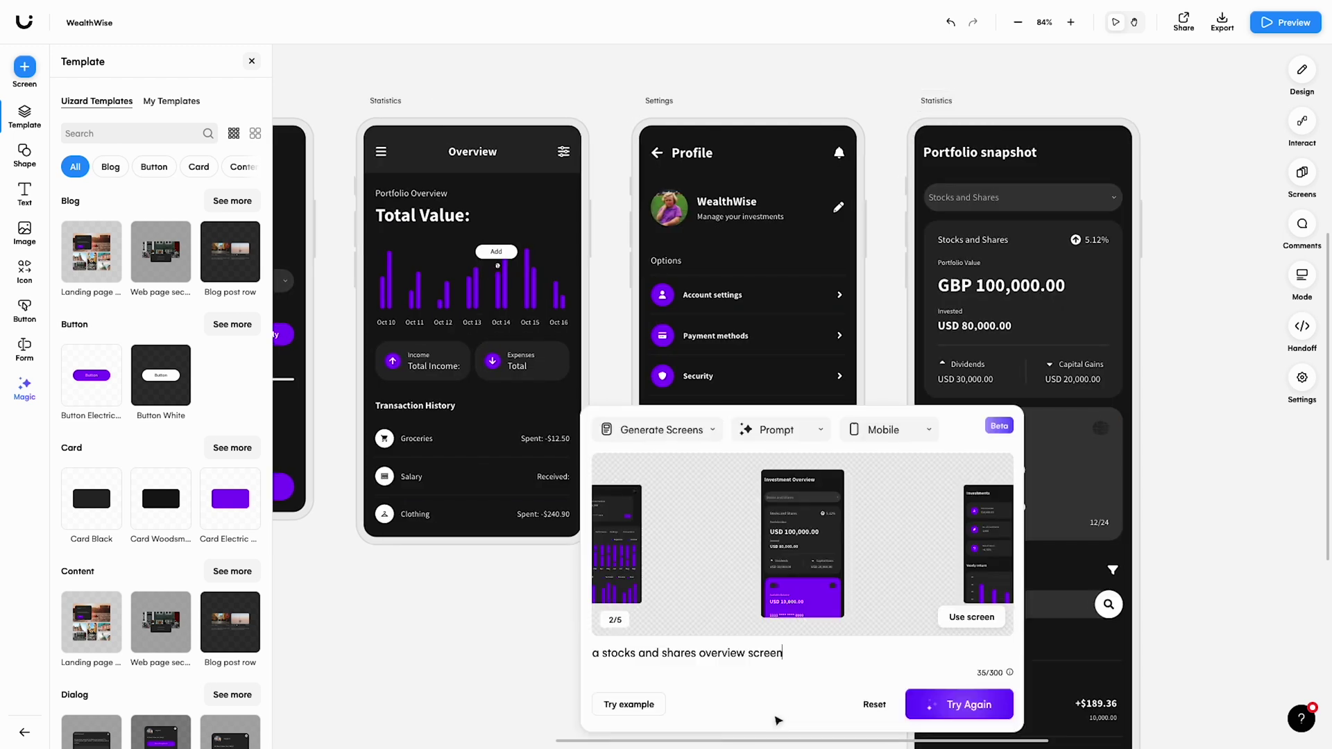
click(997, 544)
click(997, 544)
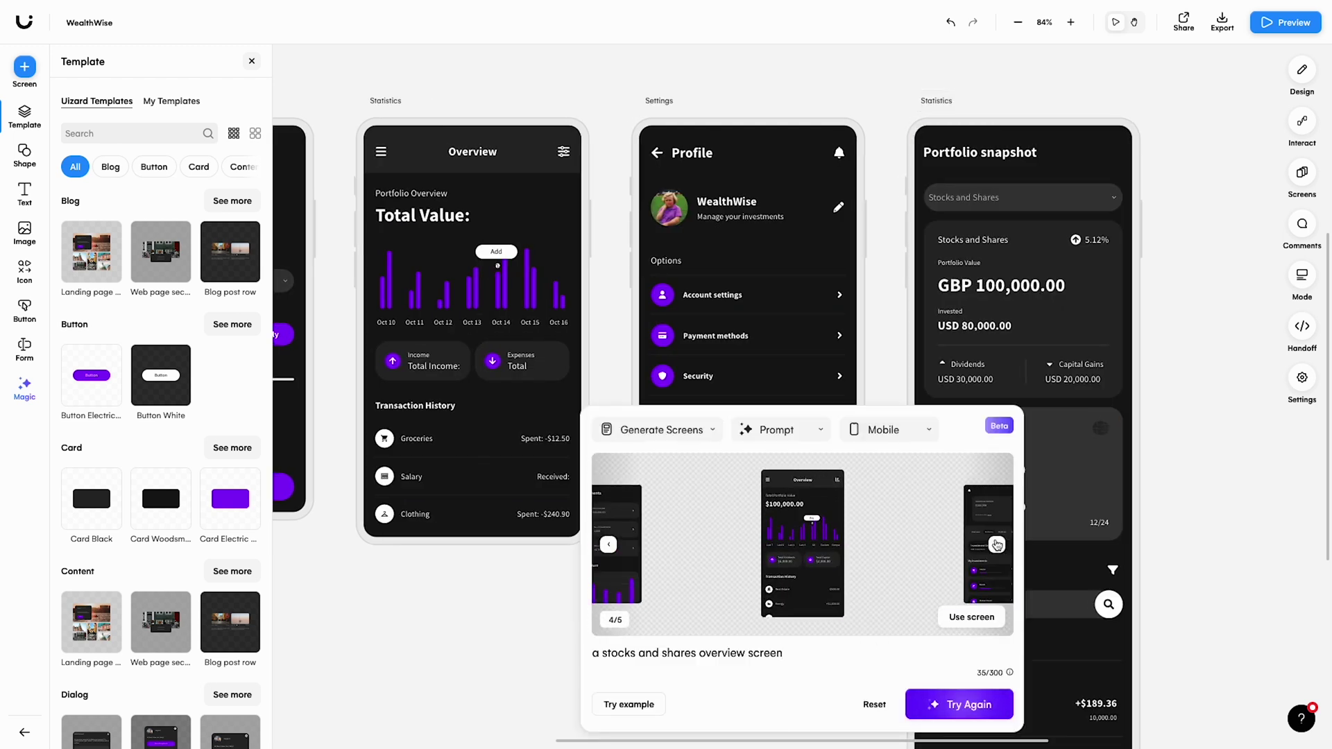
click(997, 545)
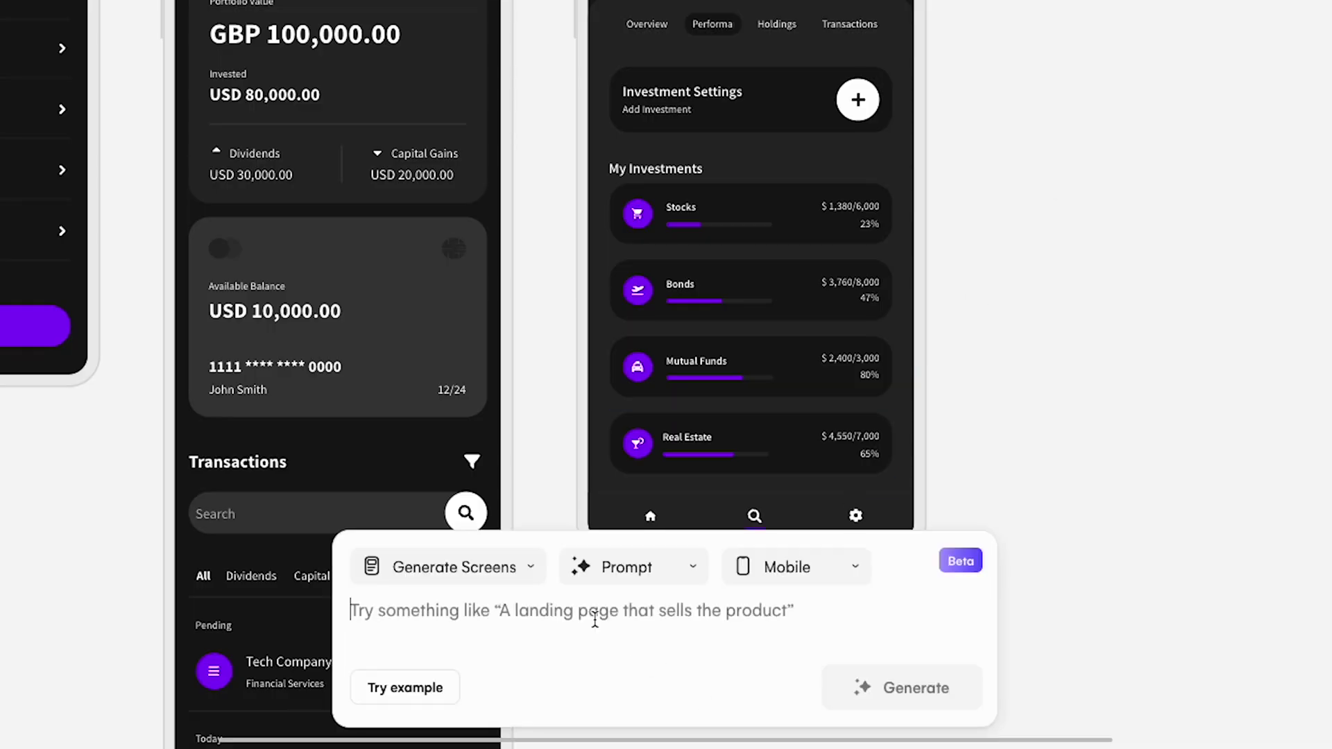
- Set the generator to build a new theme from a text prompt
click(526, 576)
click(846, 486)
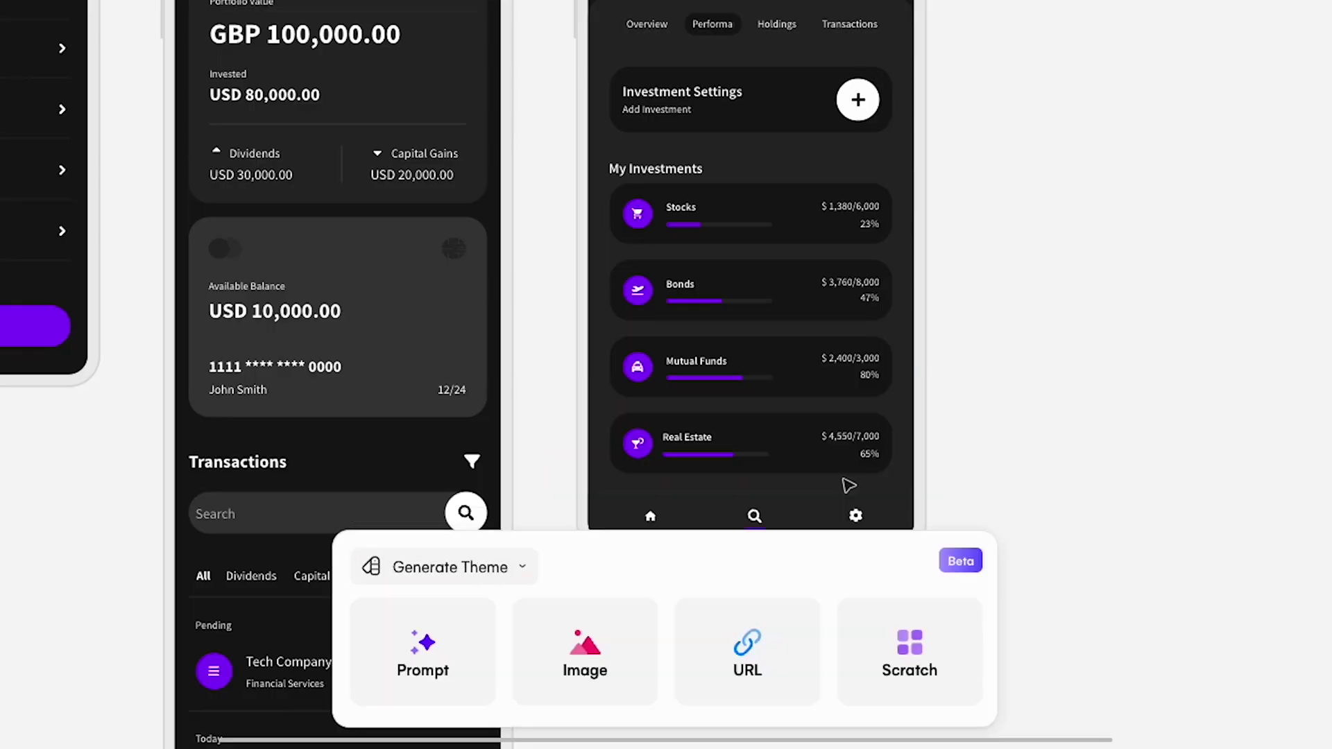
click(860, 650)
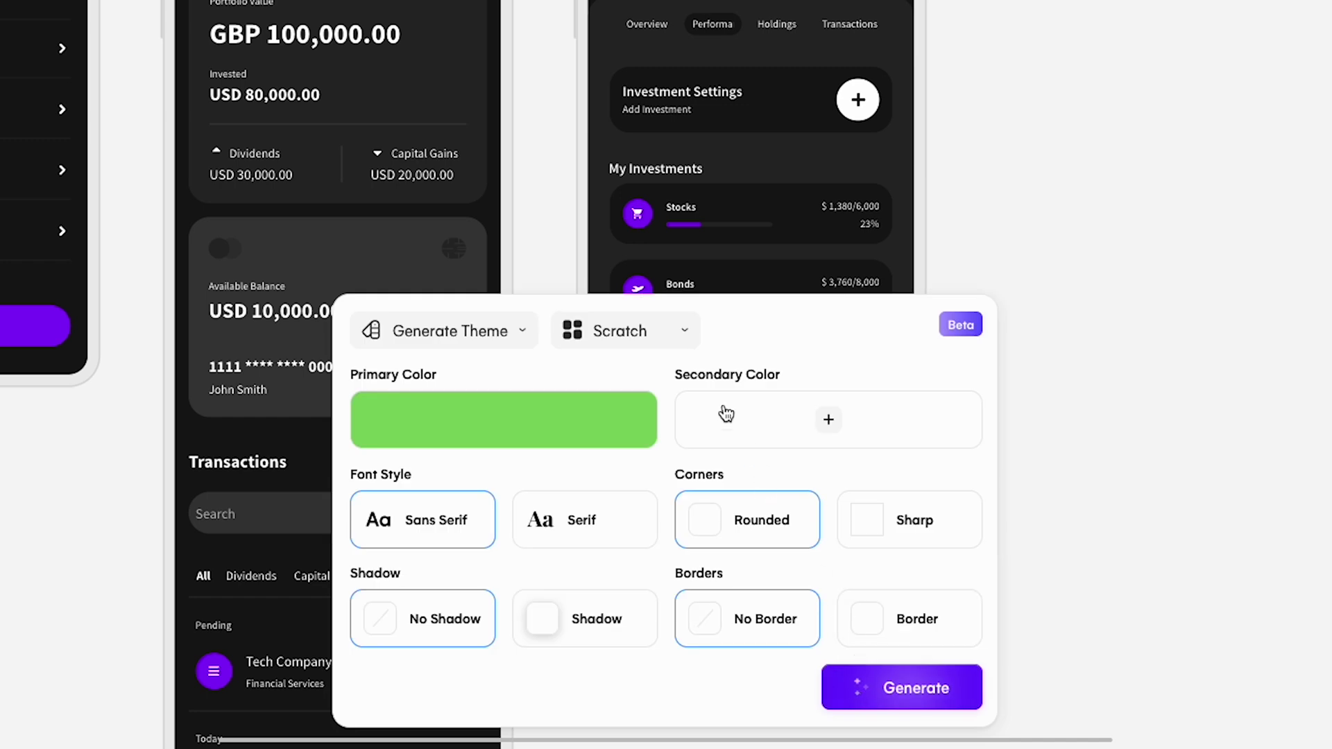
click(670, 333)
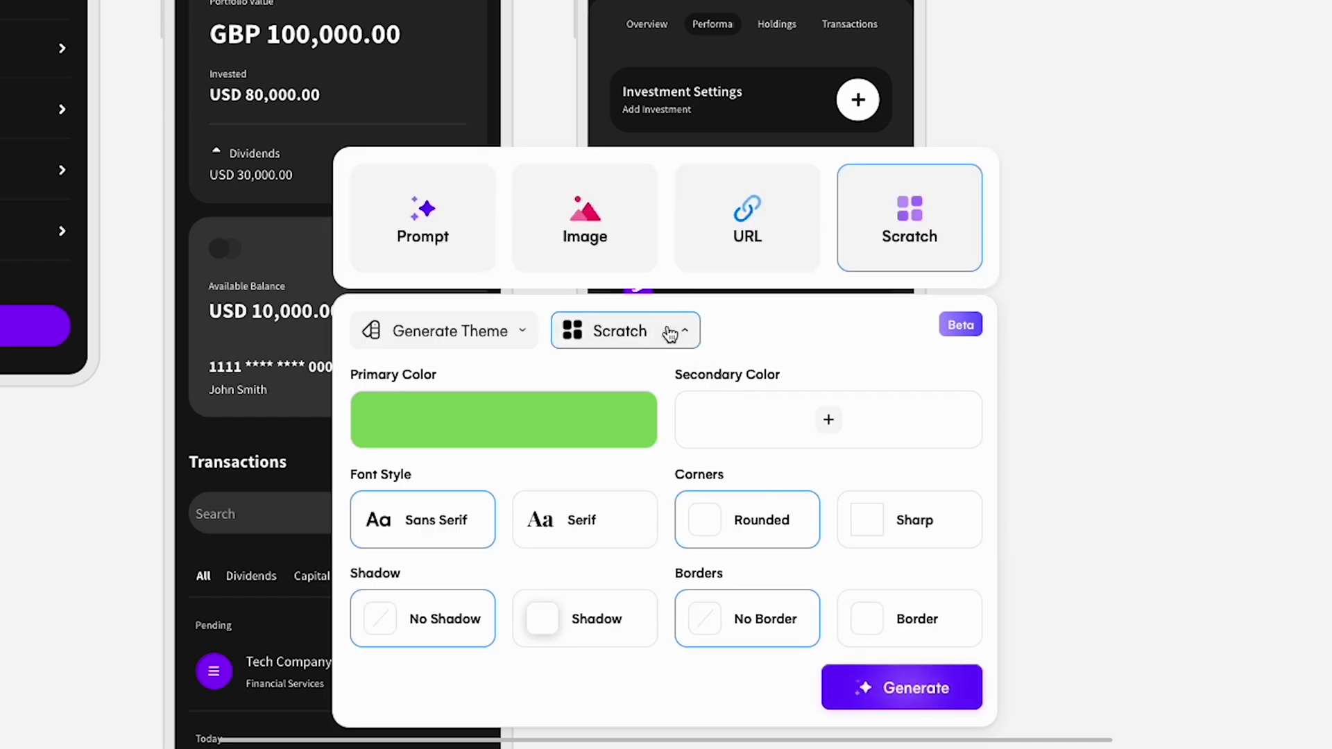
click(751, 255)
click(654, 580)
click(635, 472)
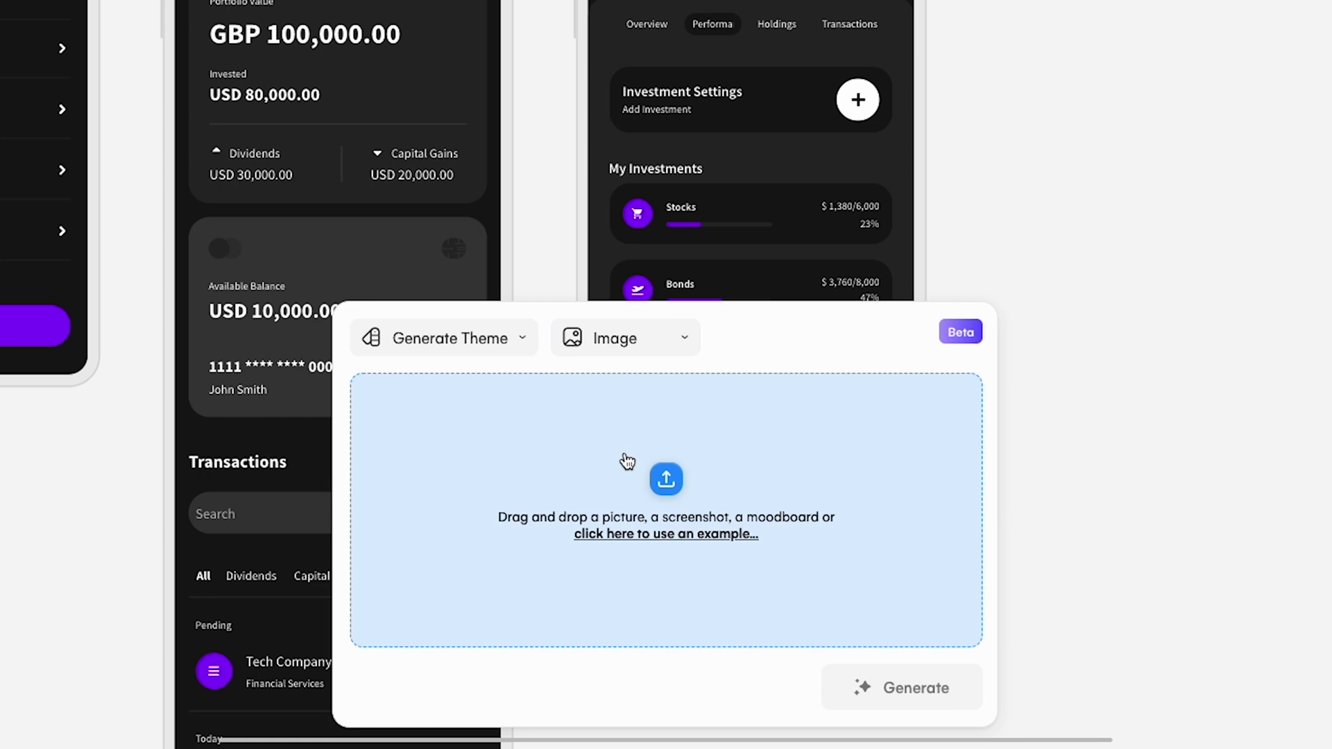
click(648, 345)
click(418, 240)
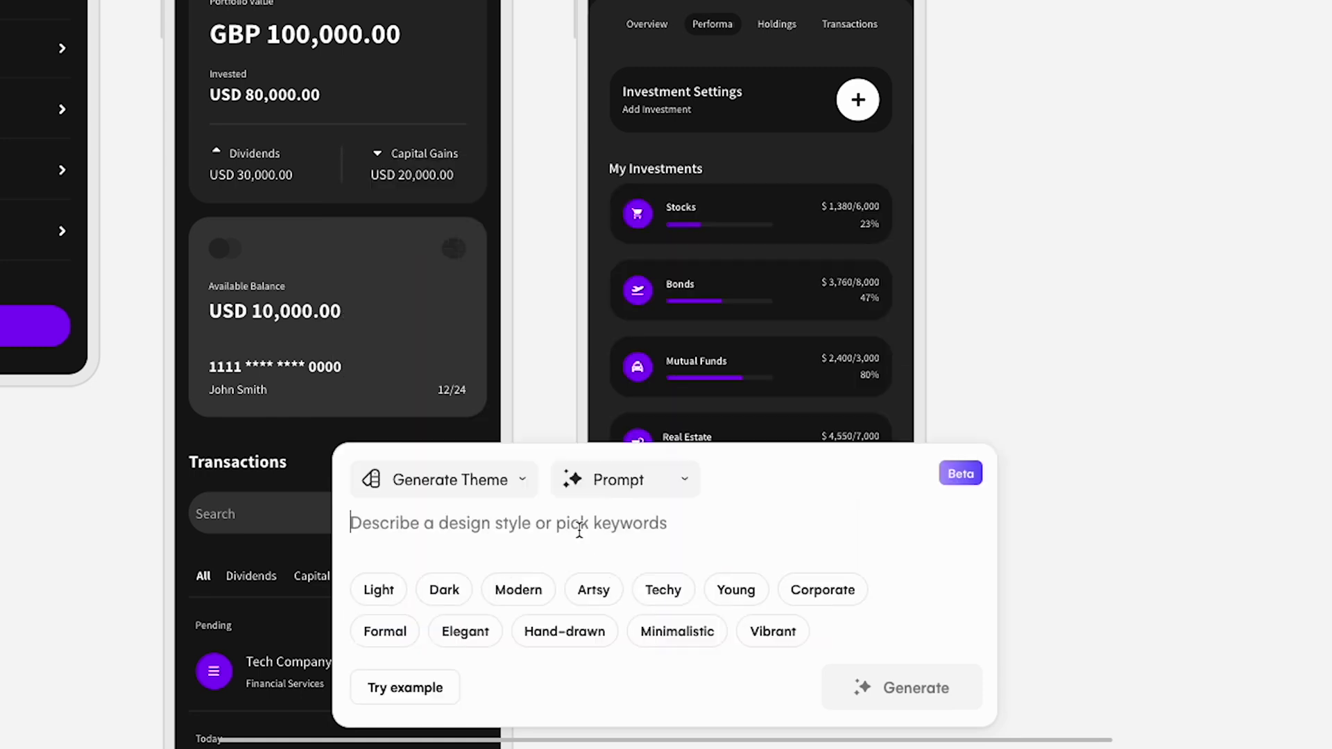
- Generate a Light theme from the prompt 'cool green theme'
text(cool green)
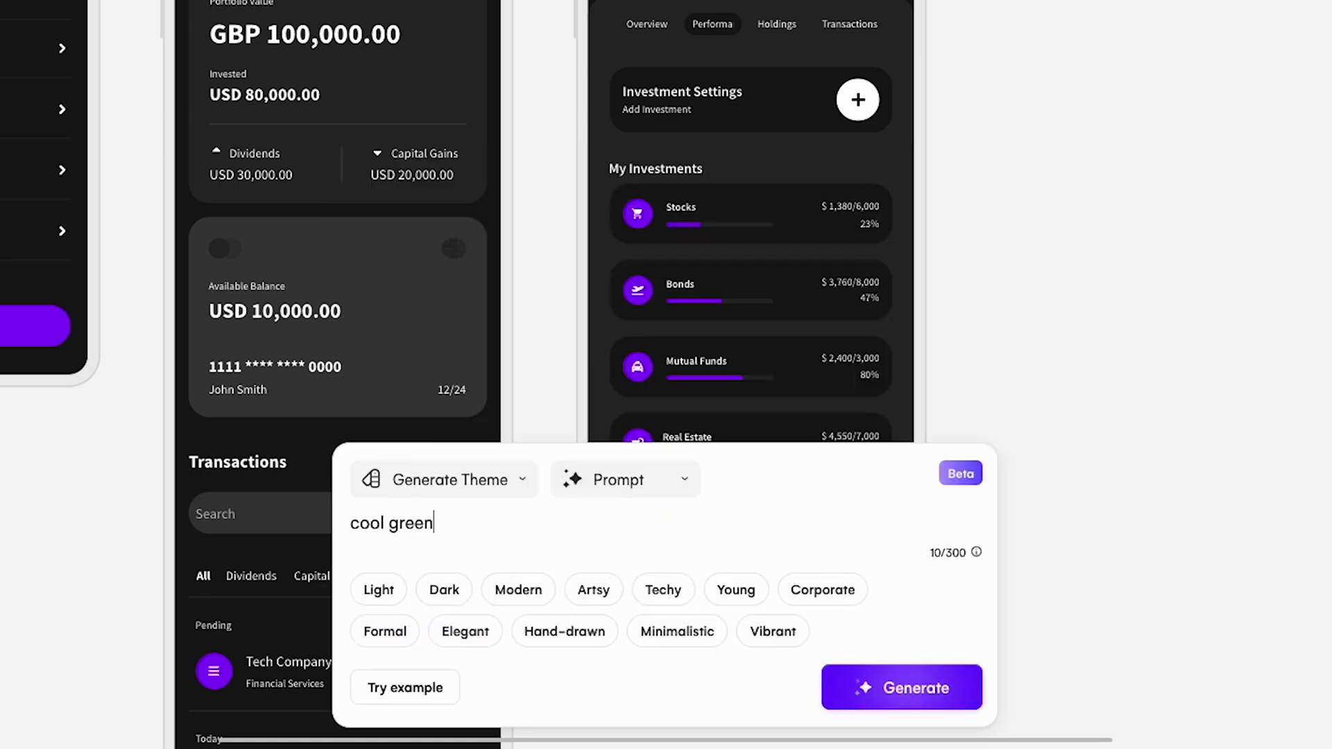
text( theme)
click(403, 590)
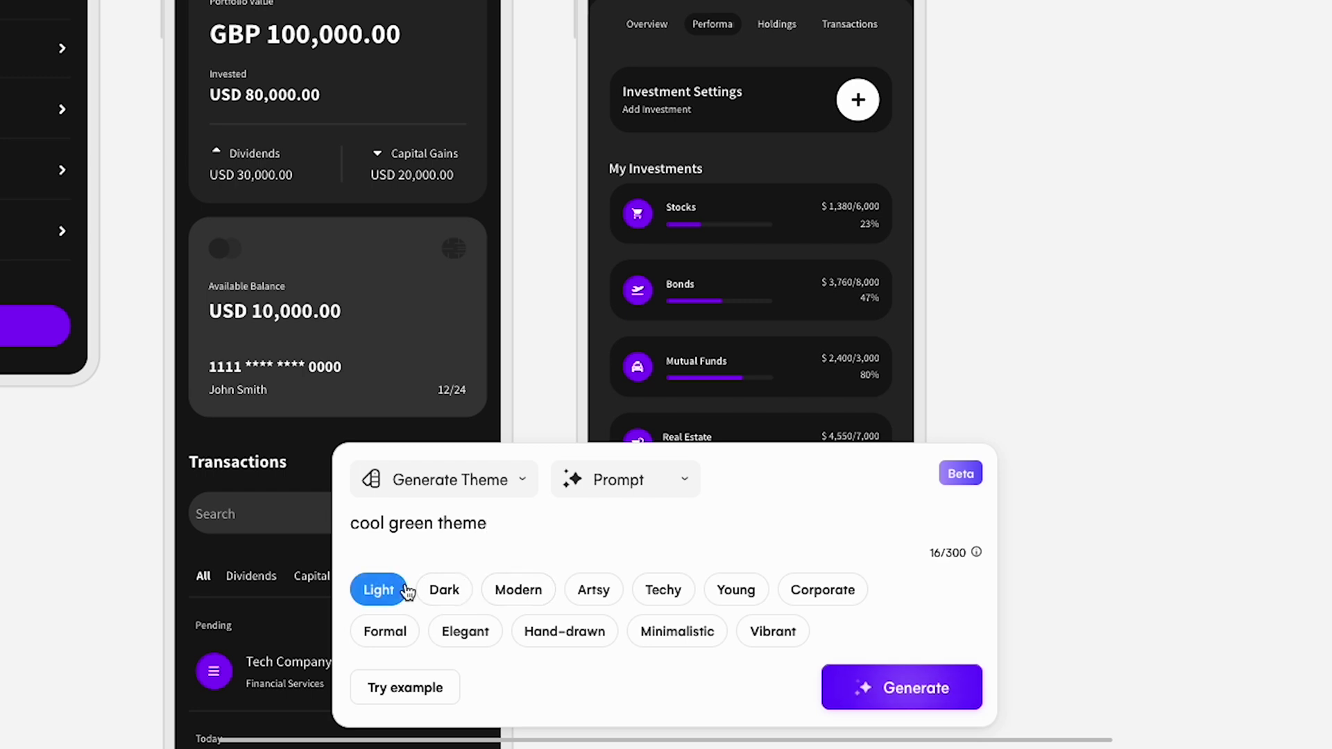
click(861, 693)
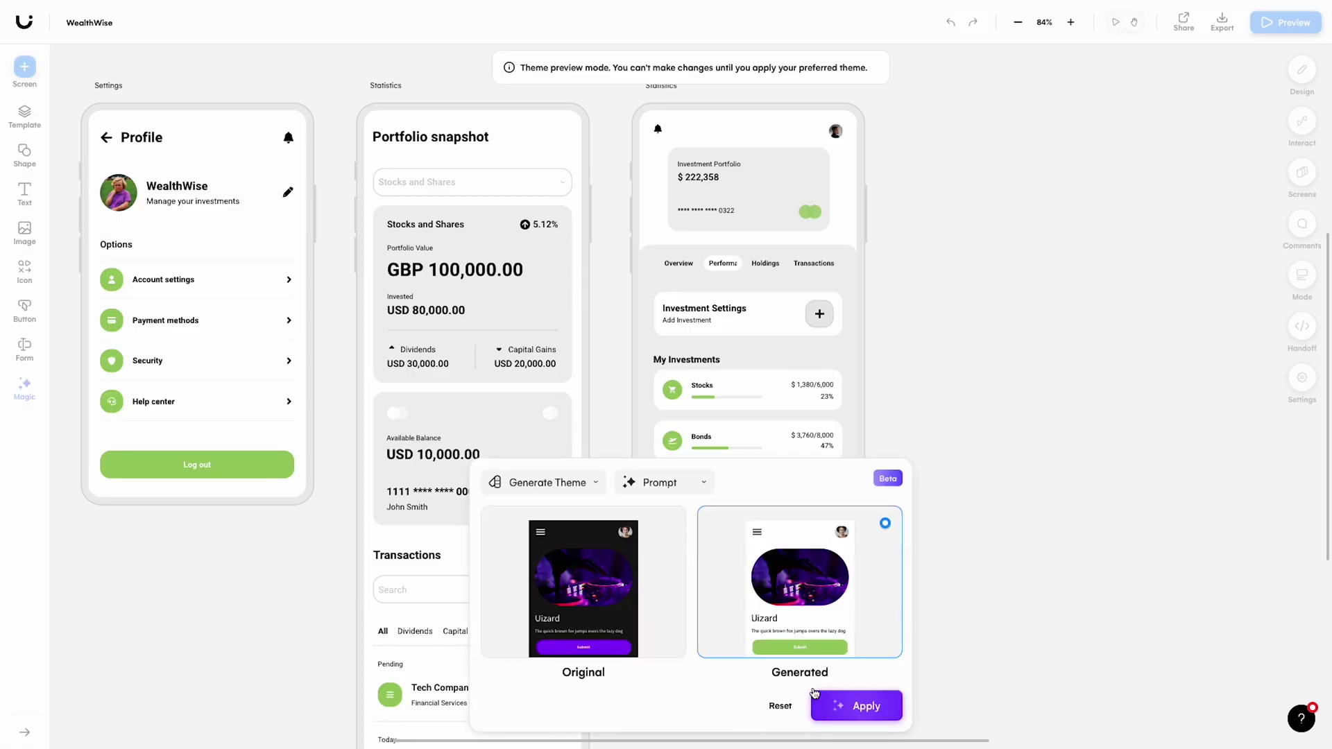
- Compare the Original and Generated theme previews, then apply the cool green theme
mouse_move(672, 578)
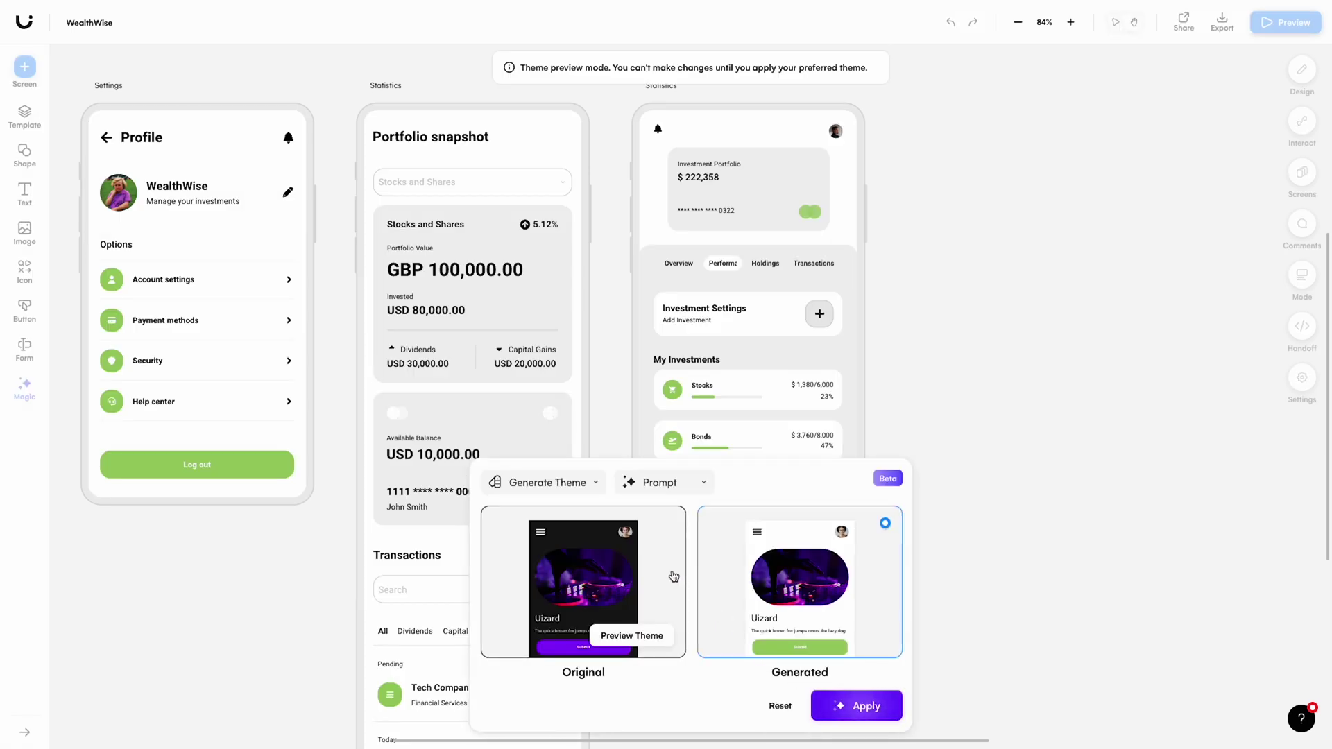
click(673, 576)
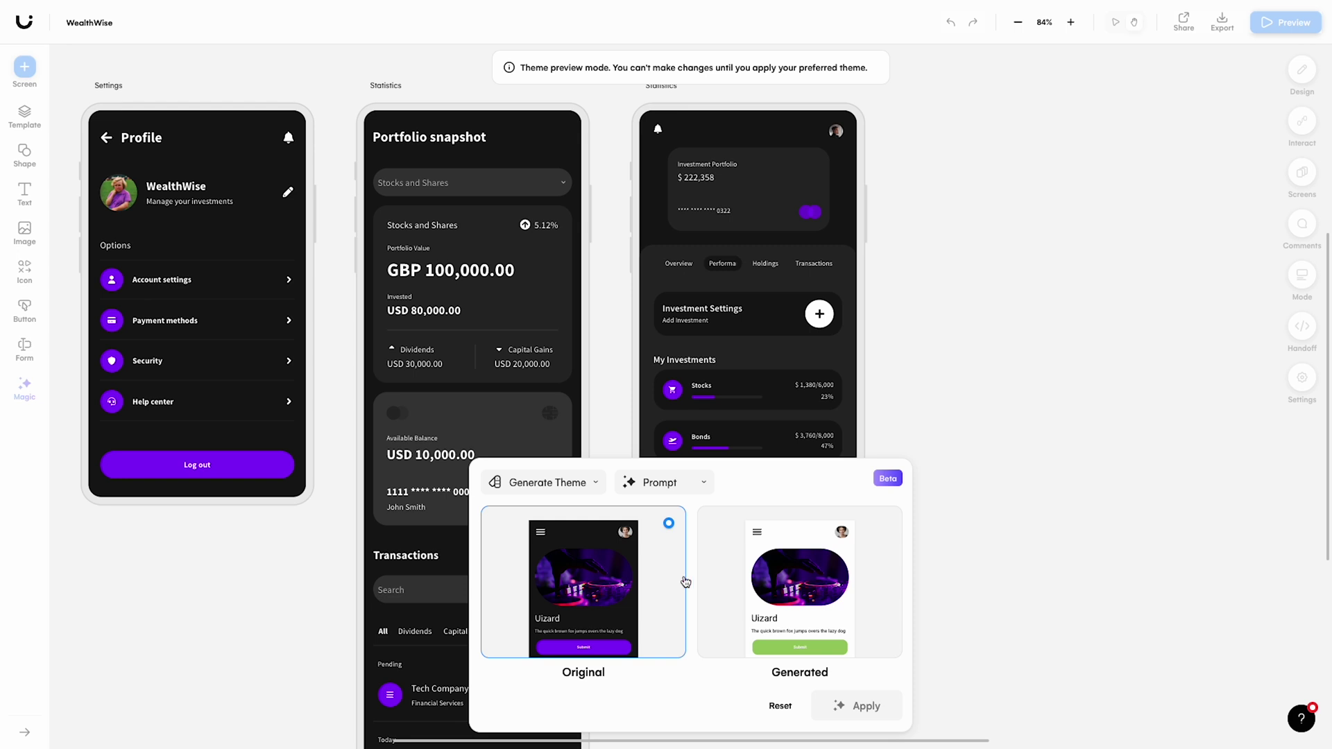
click(726, 598)
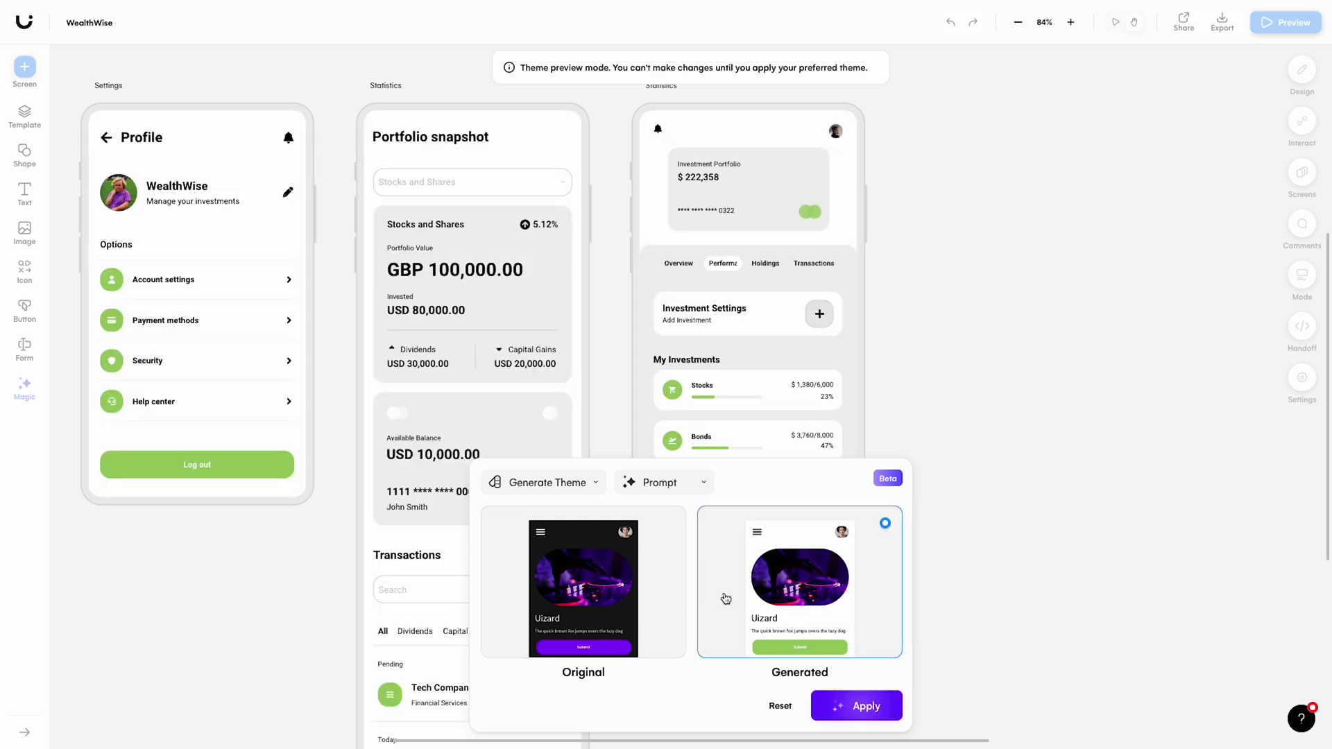
scroll(733, 442, left, 15)
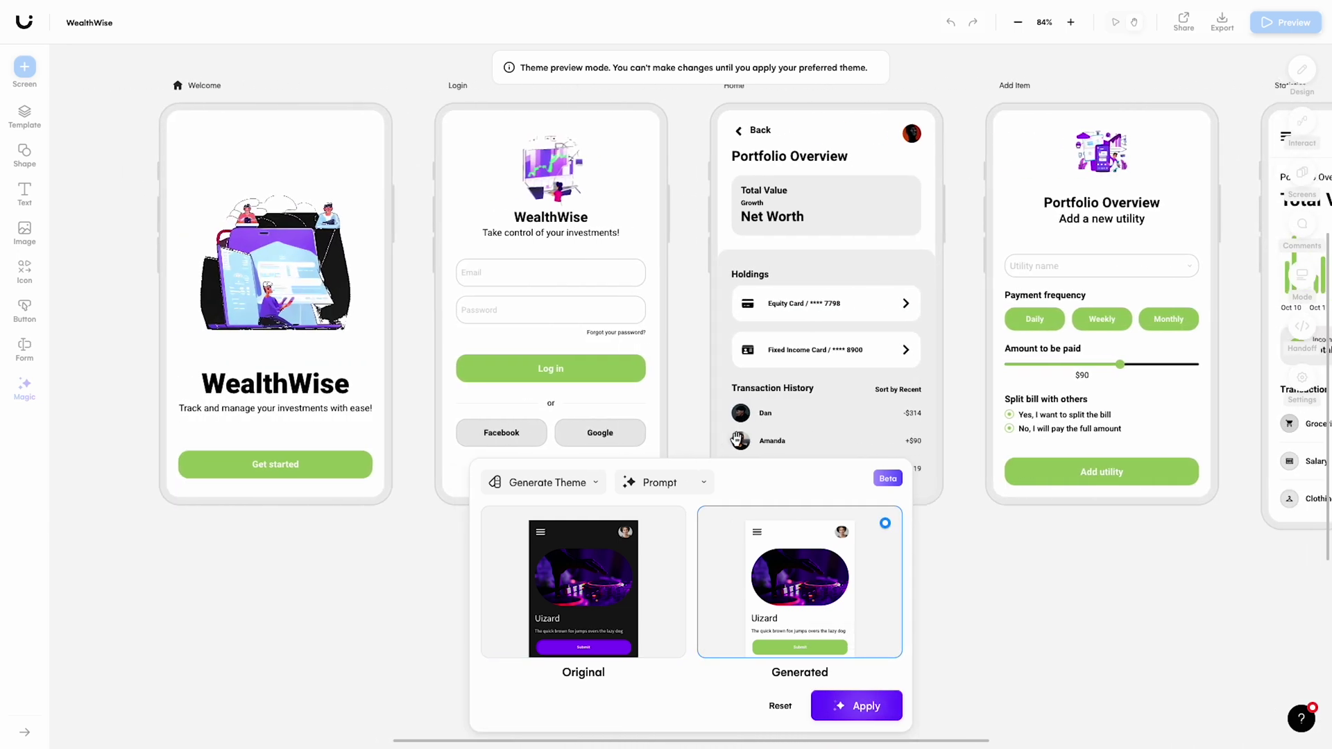
scroll(736, 439, right, 10)
scroll(736, 438, right, 12)
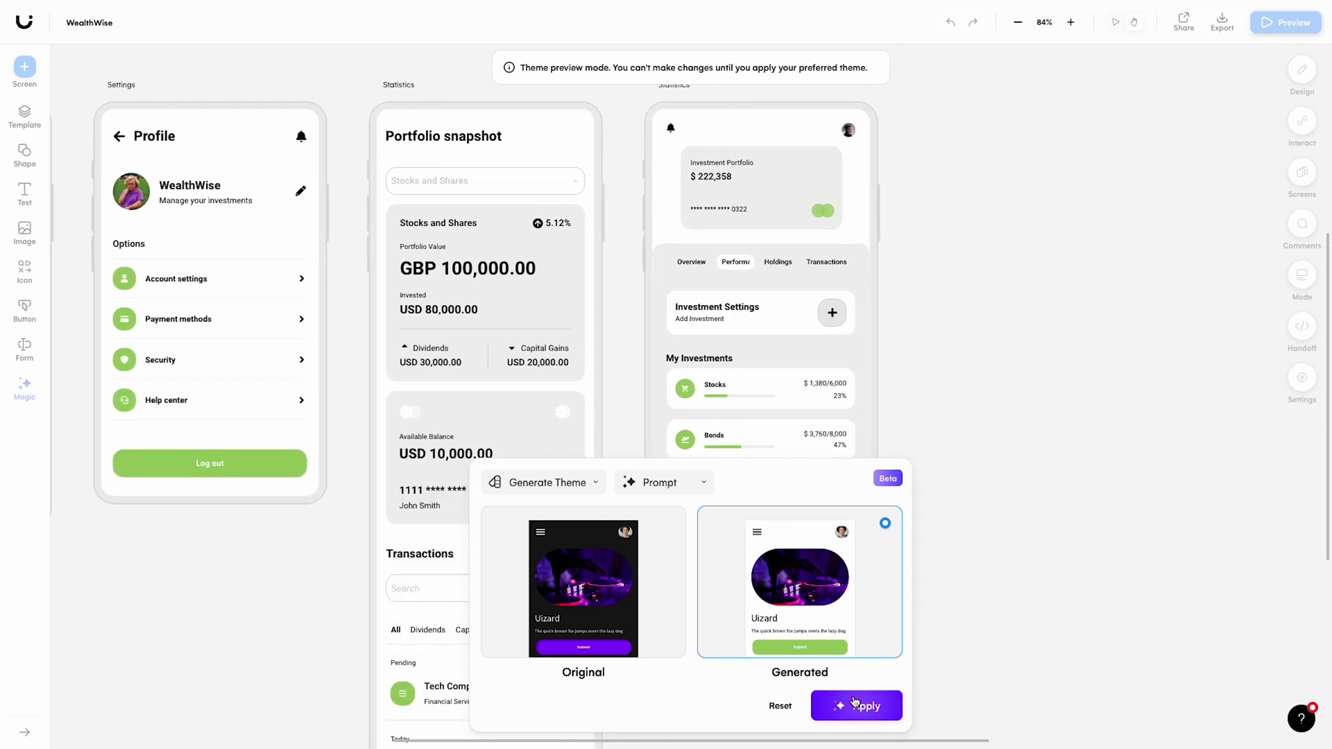
click(854, 705)
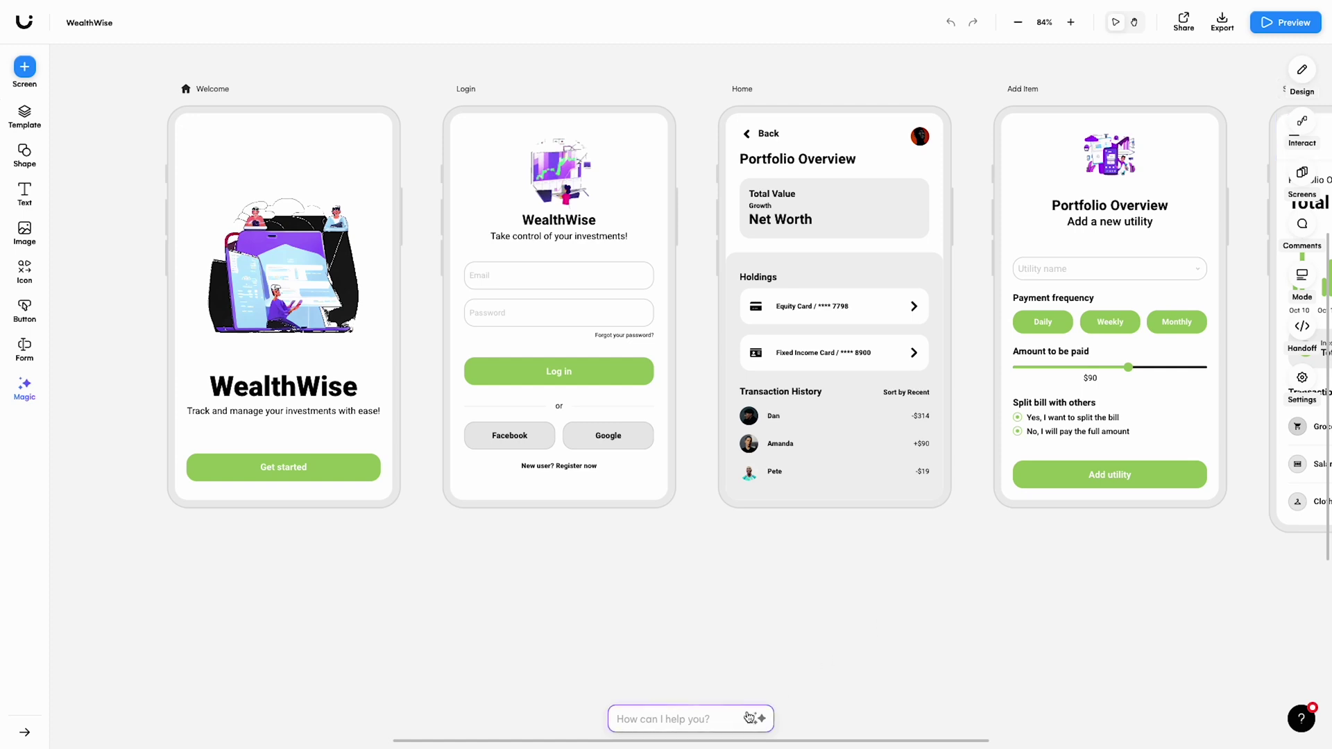
- Generate Photo-style images from the prompt 'a bronze statue of a bull'
click(749, 718)
click(577, 631)
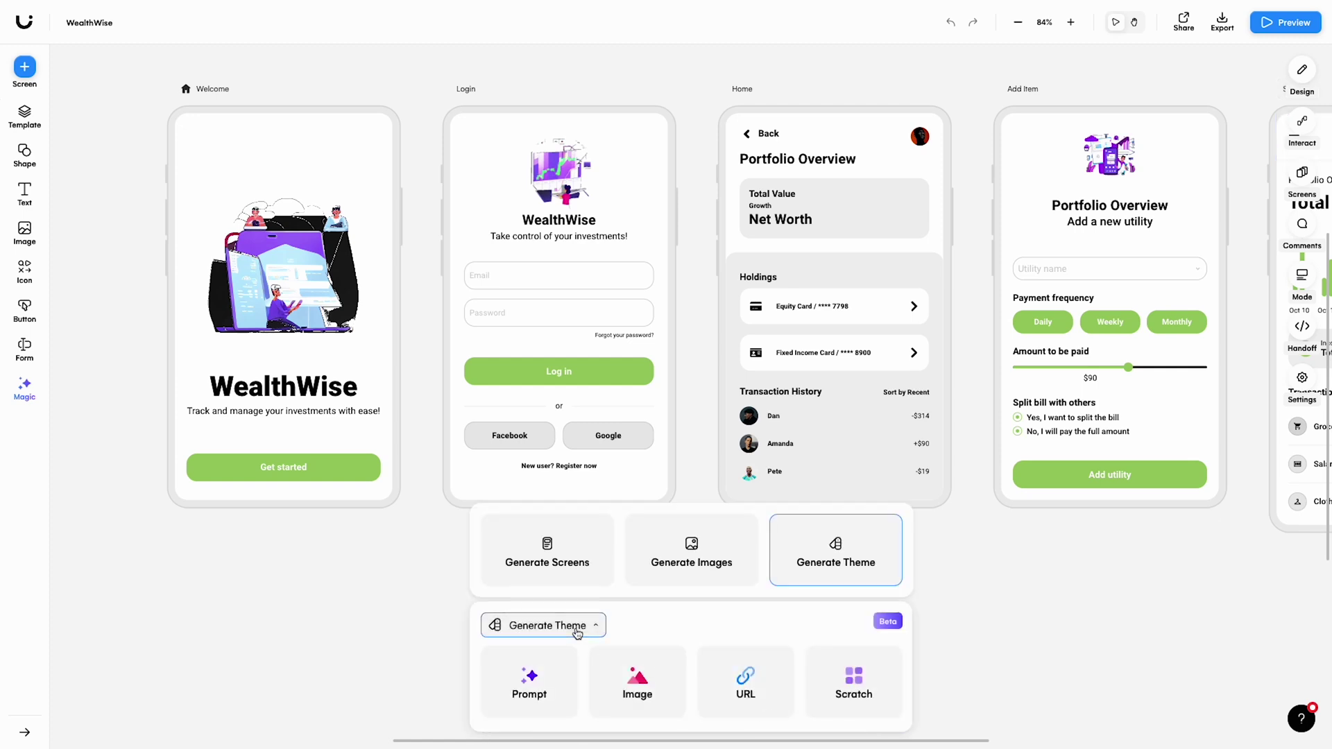
click(708, 544)
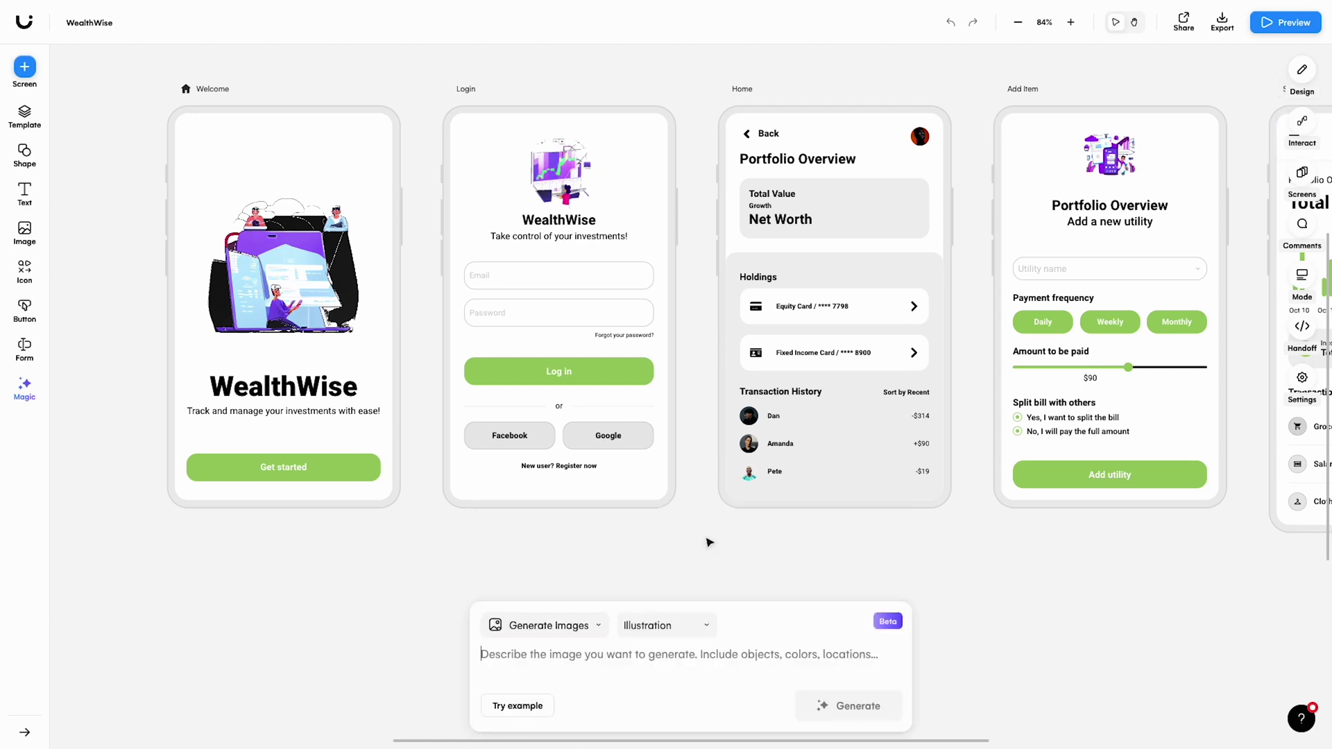
click(698, 628)
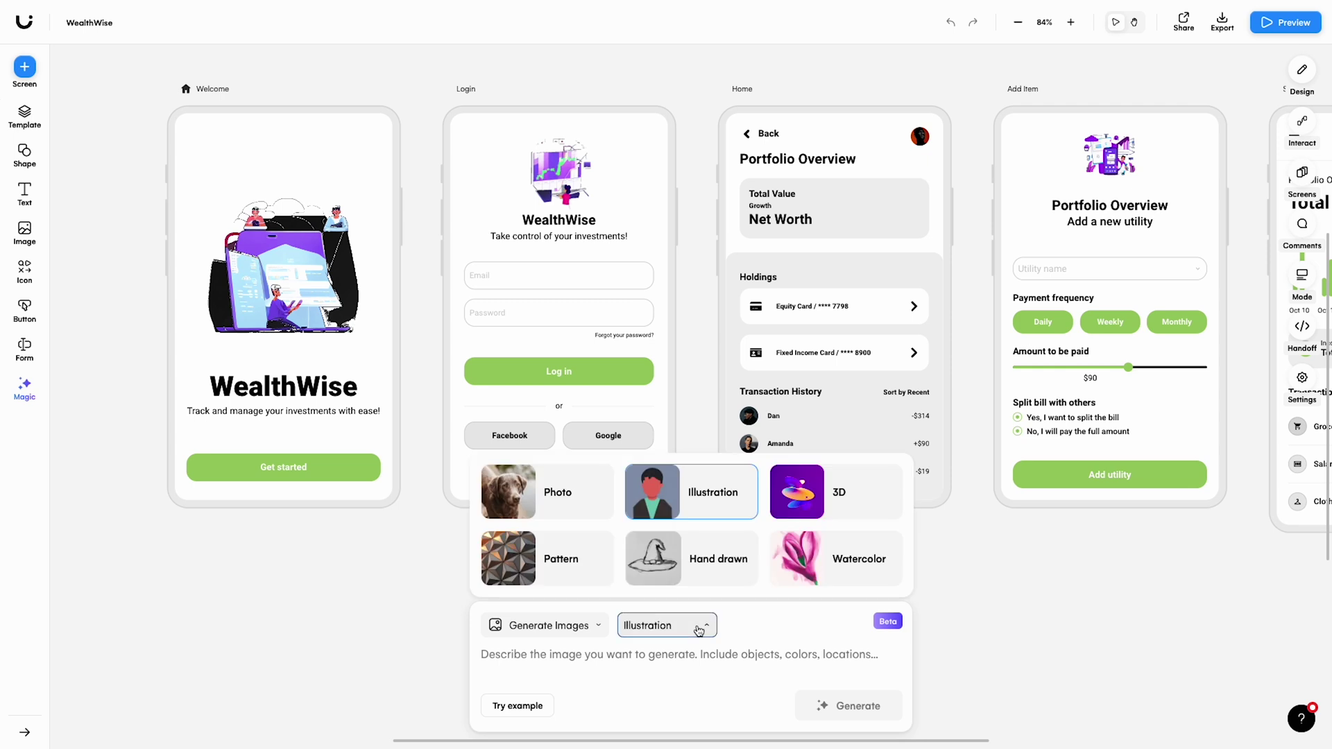
click(608, 520)
click(486, 655)
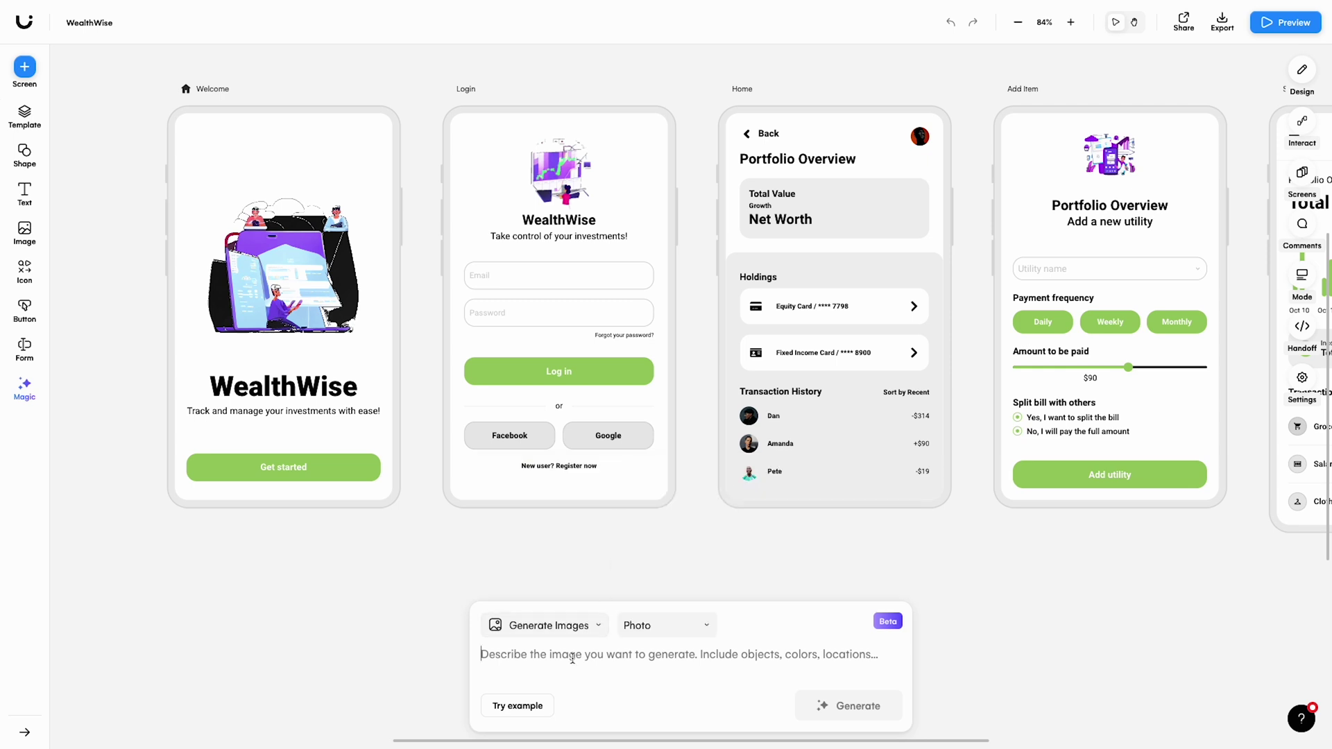
text(a bronze statue of a bull)
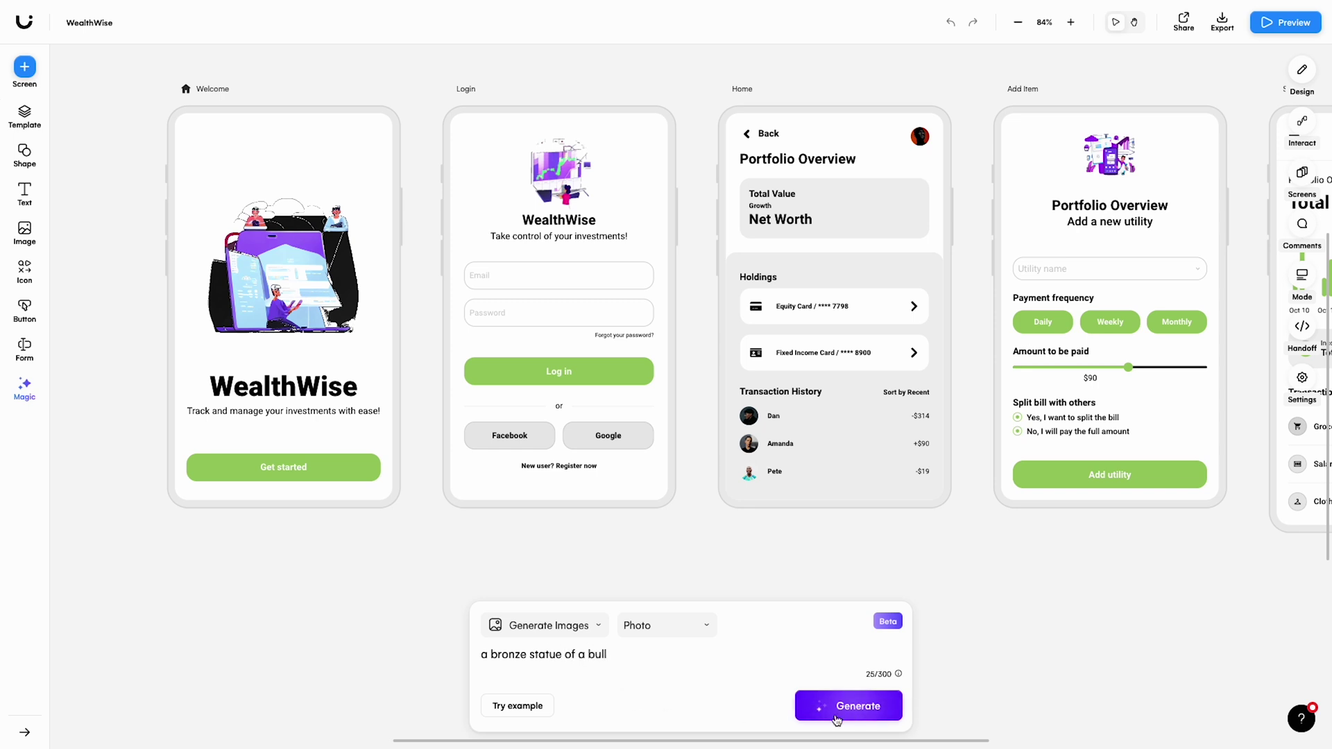
click(837, 719)
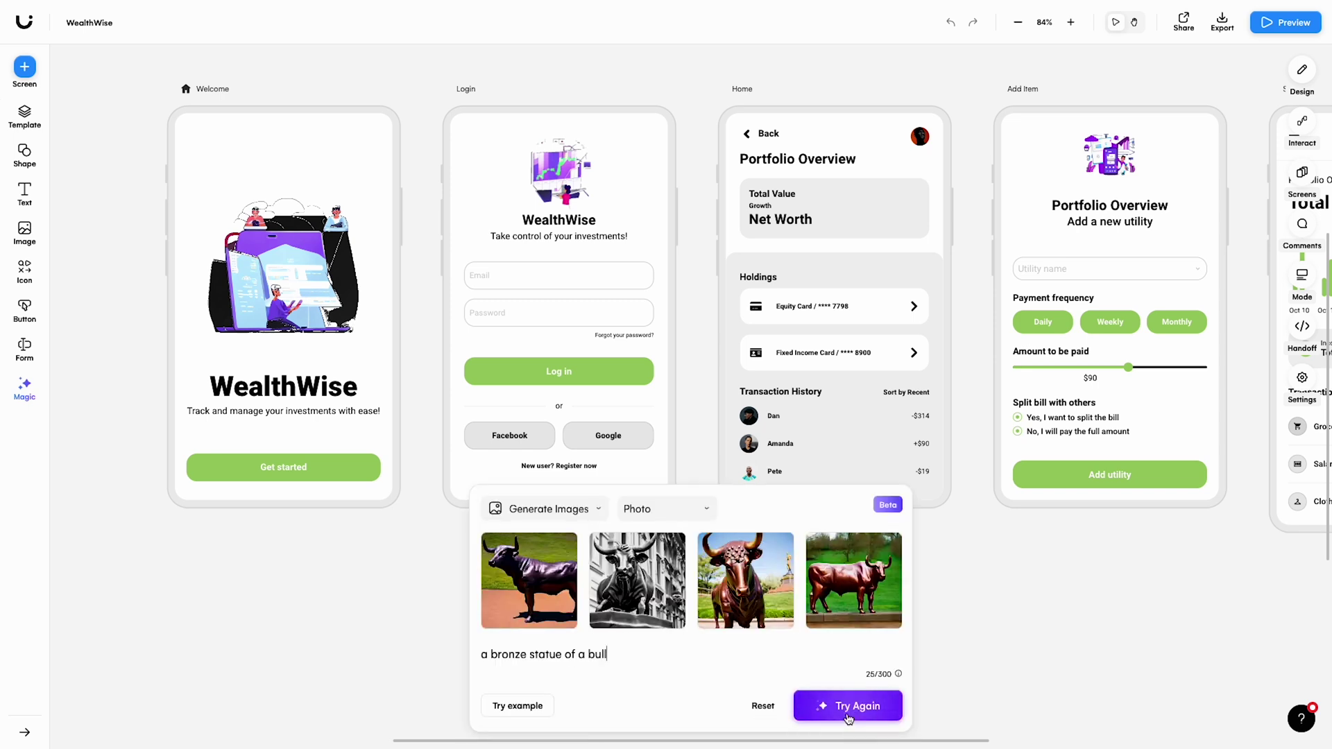
- Place the black-and-white bull photo on the Welcome screen and shrink it above the title
click(660, 603)
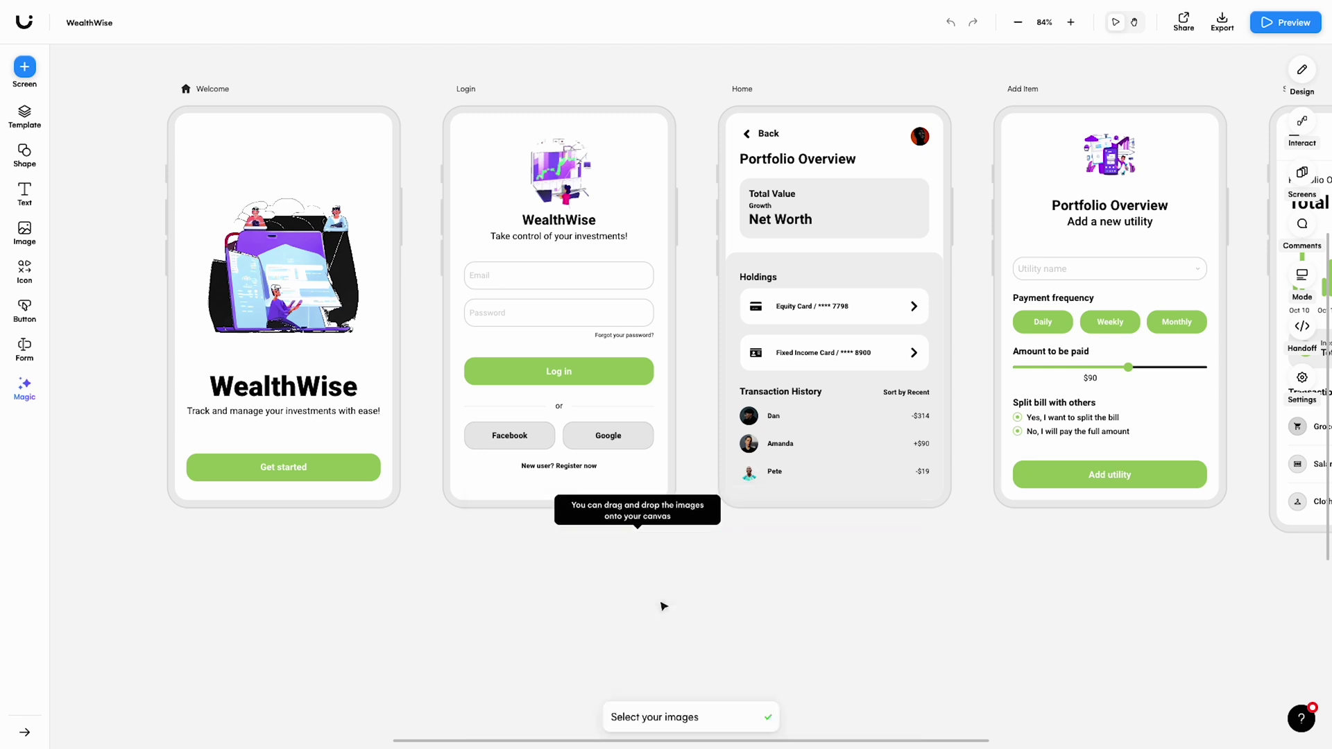
drag(629, 425, 270, 349)
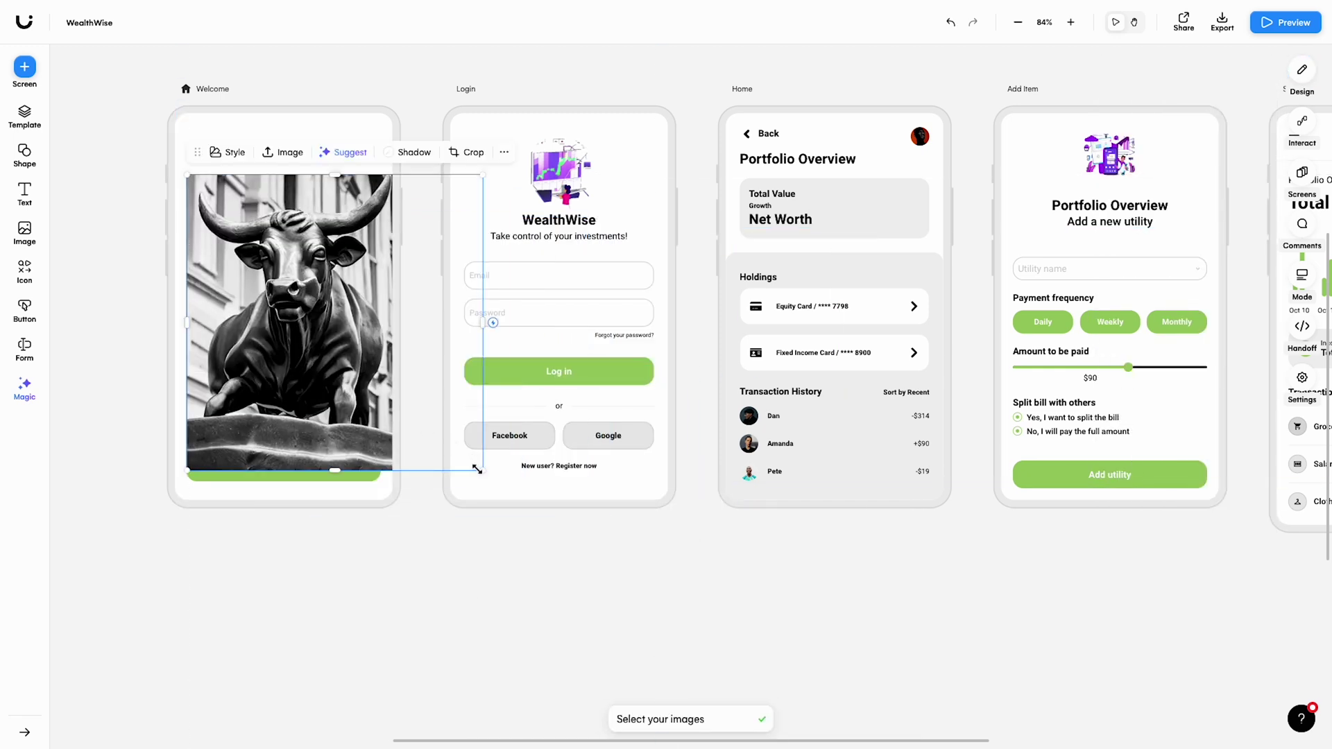
drag(476, 475, 380, 346)
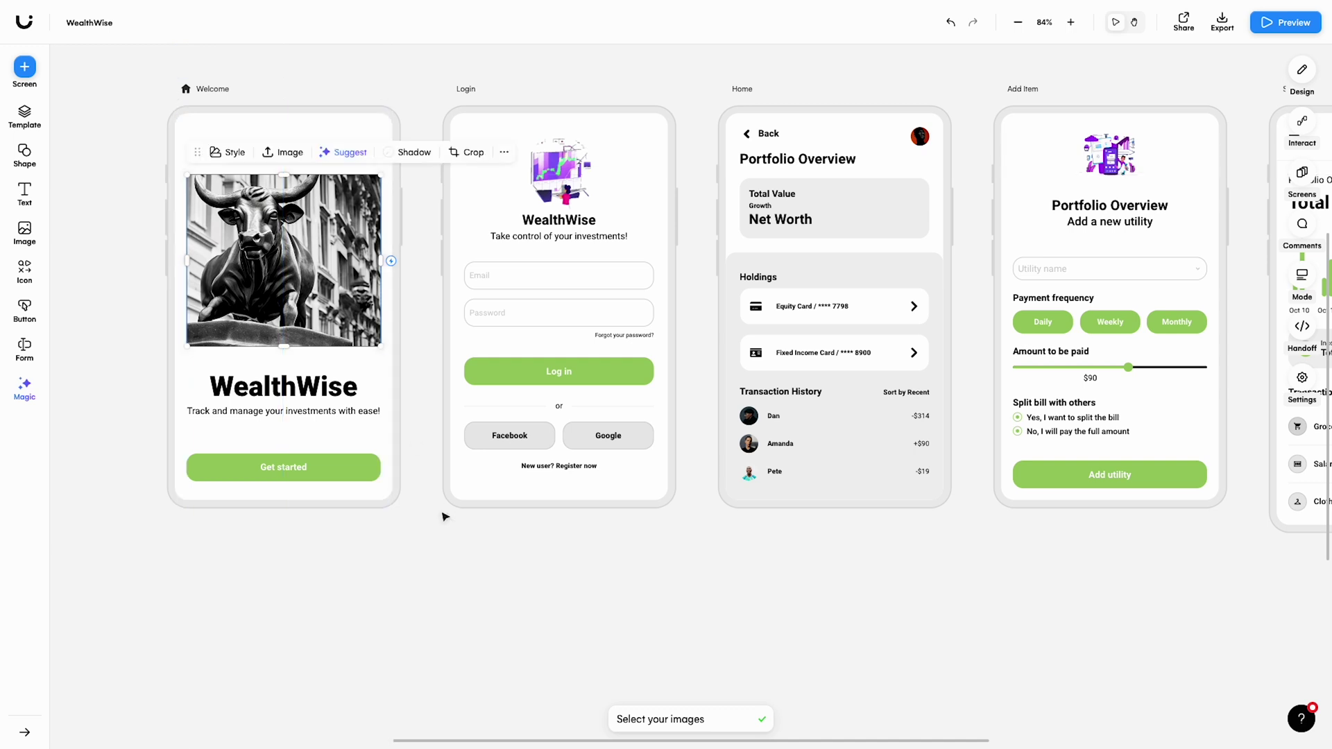